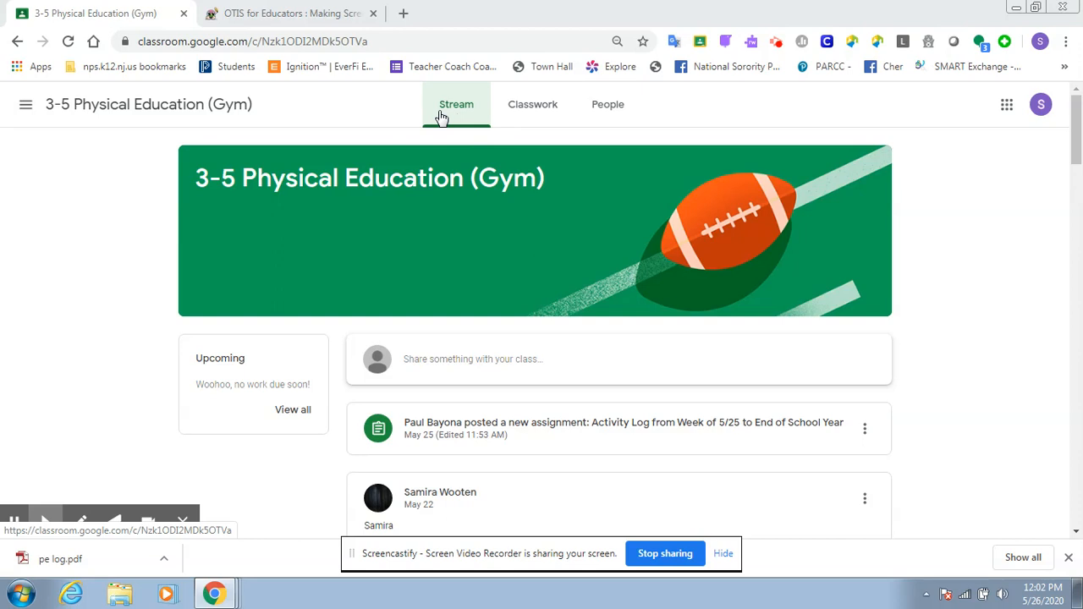
- Open the Physical Education Activity Log document attached to the classwork assignment for the week of 5/25 to the end of the school year
left_click(540, 108)
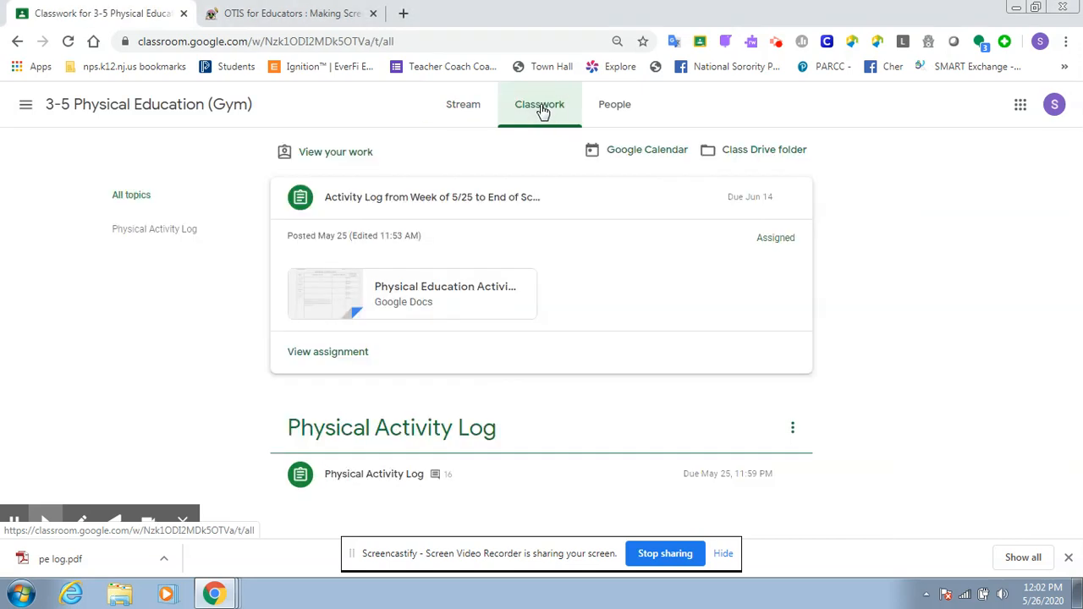
left_click(360, 203)
left_click(360, 203)
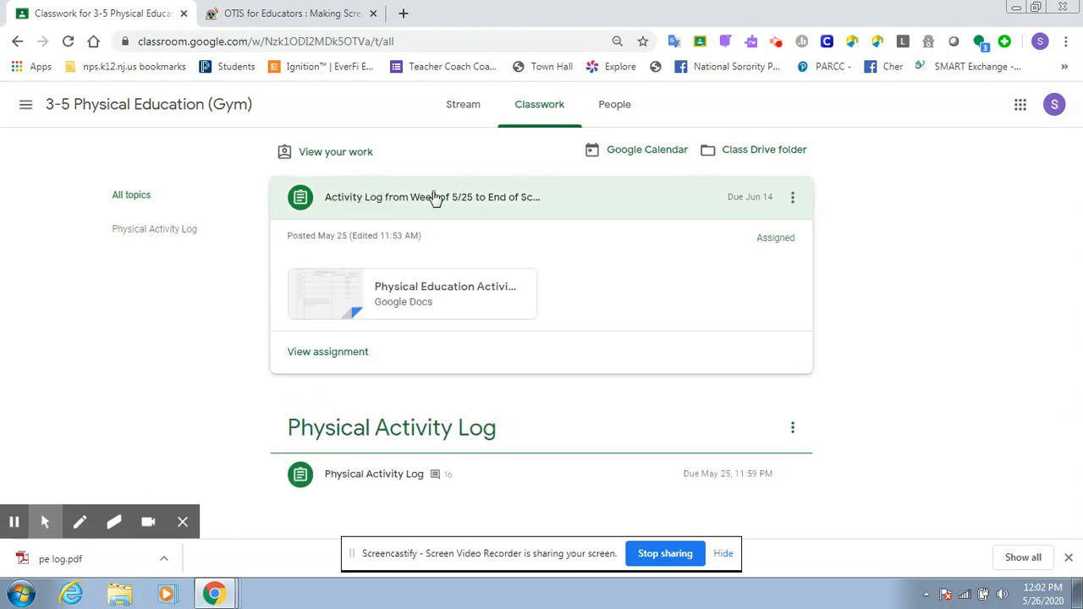
left_click(458, 292)
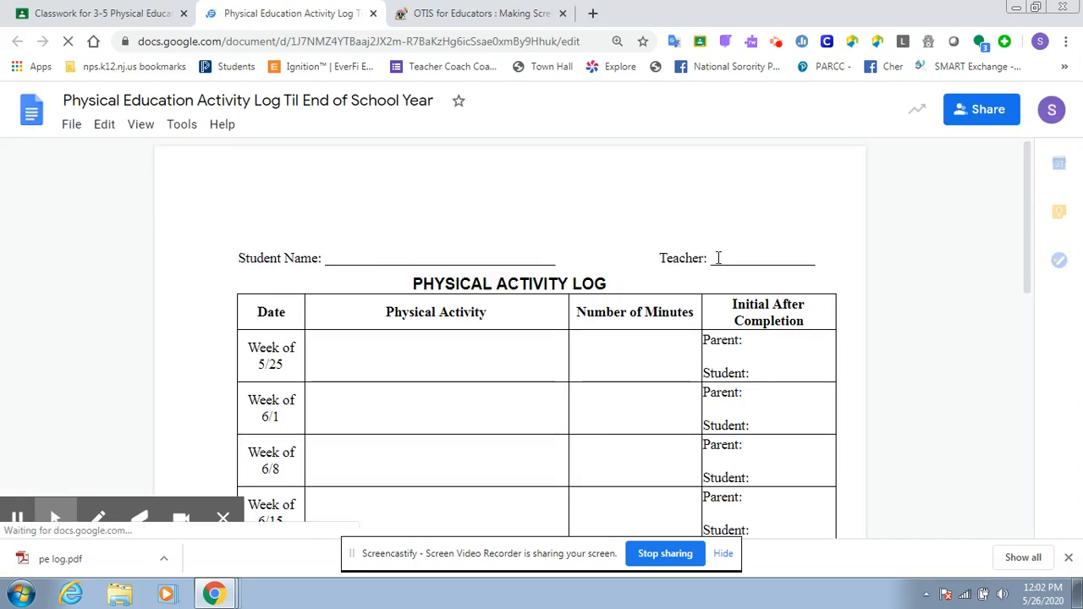
left_click(383, 235)
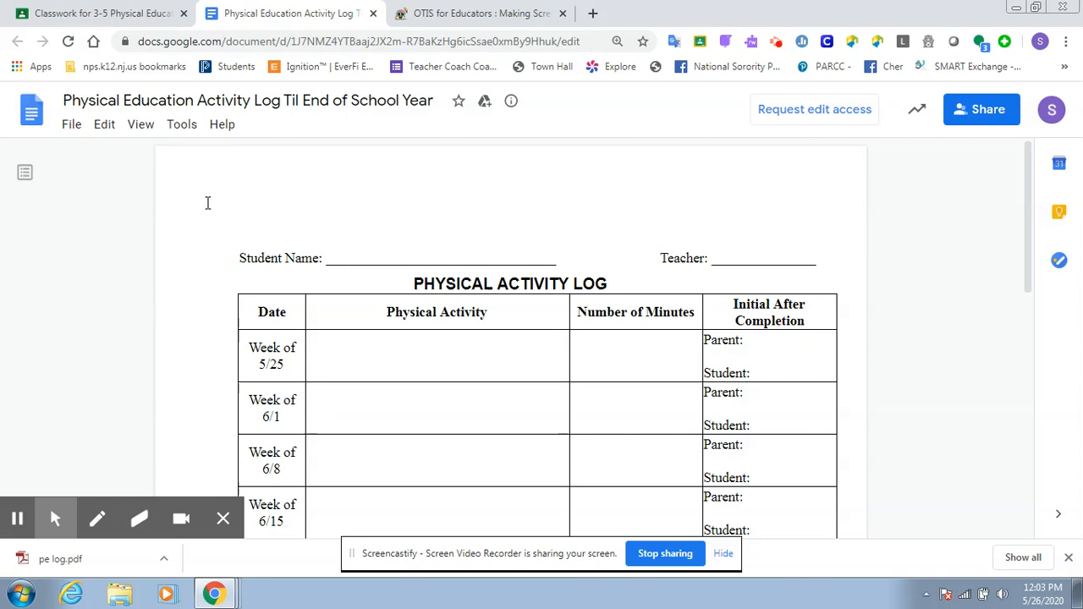
left_click(74, 130)
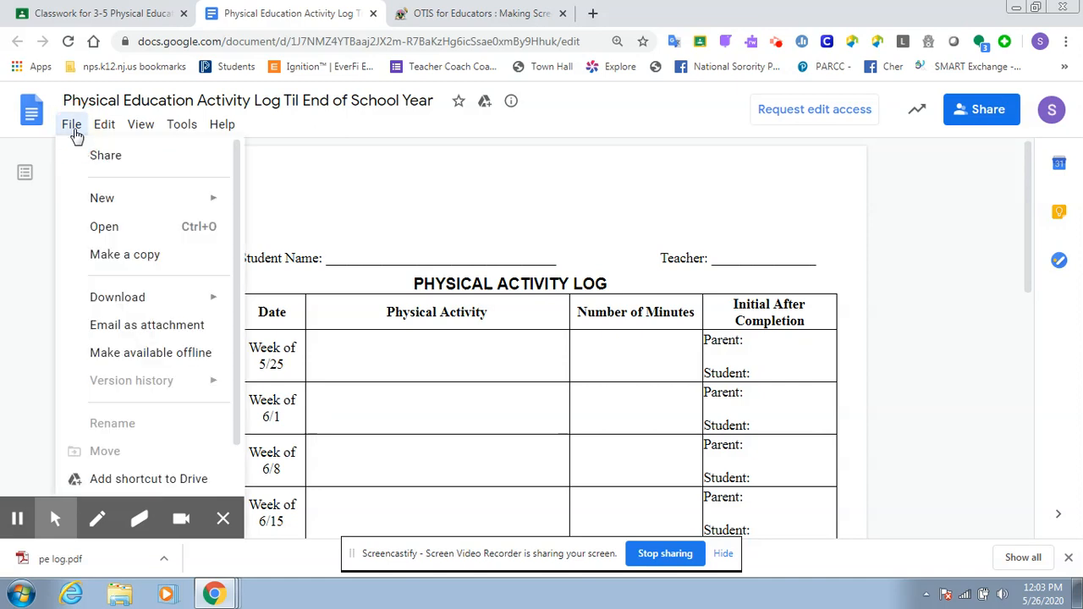
left_click(105, 256)
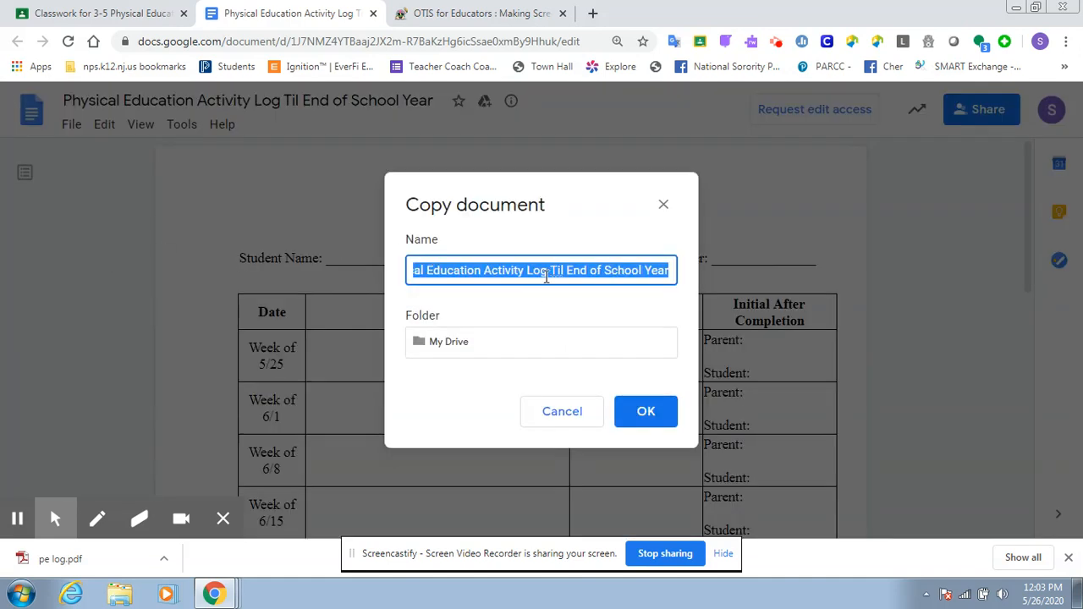
type("Ms. Blaise PE log")
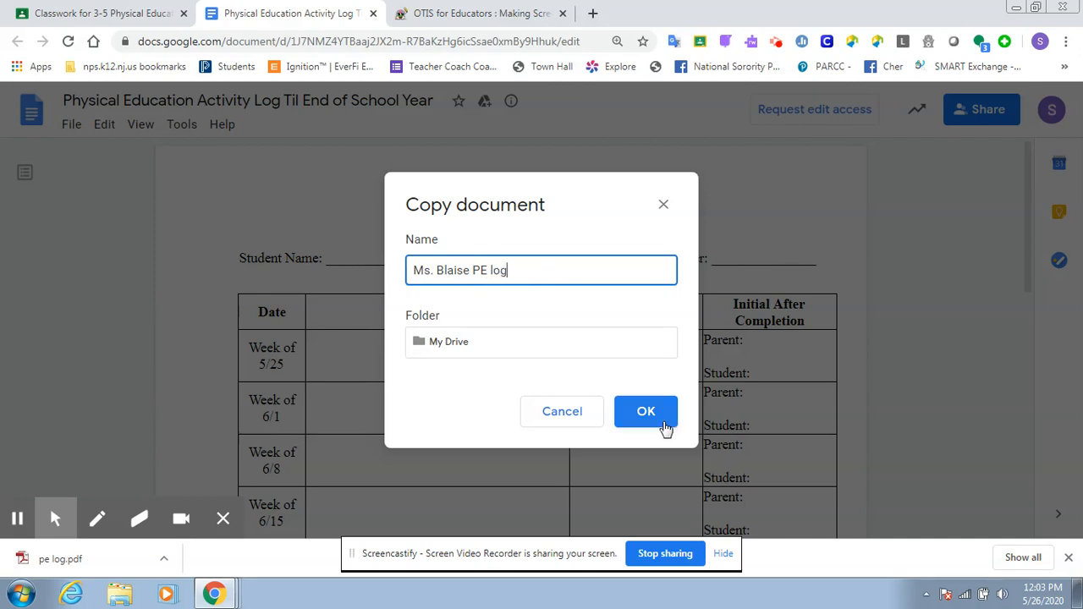
left_click(663, 205)
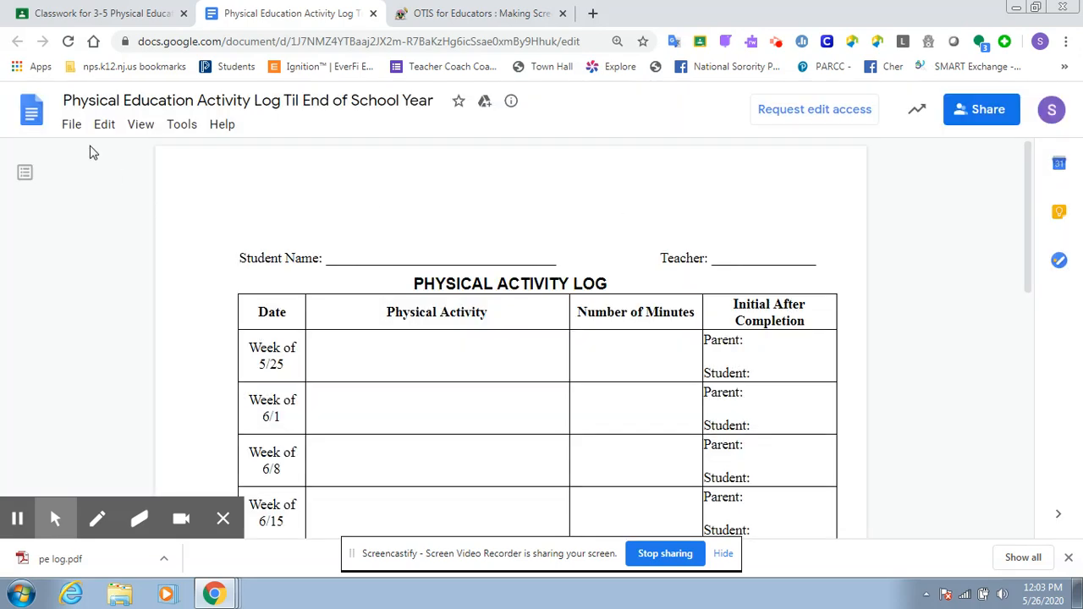
- Make a copy of the activity log in My Drive, named with the student's name followed by "pe log"
left_click(71, 127)
left_click(109, 256)
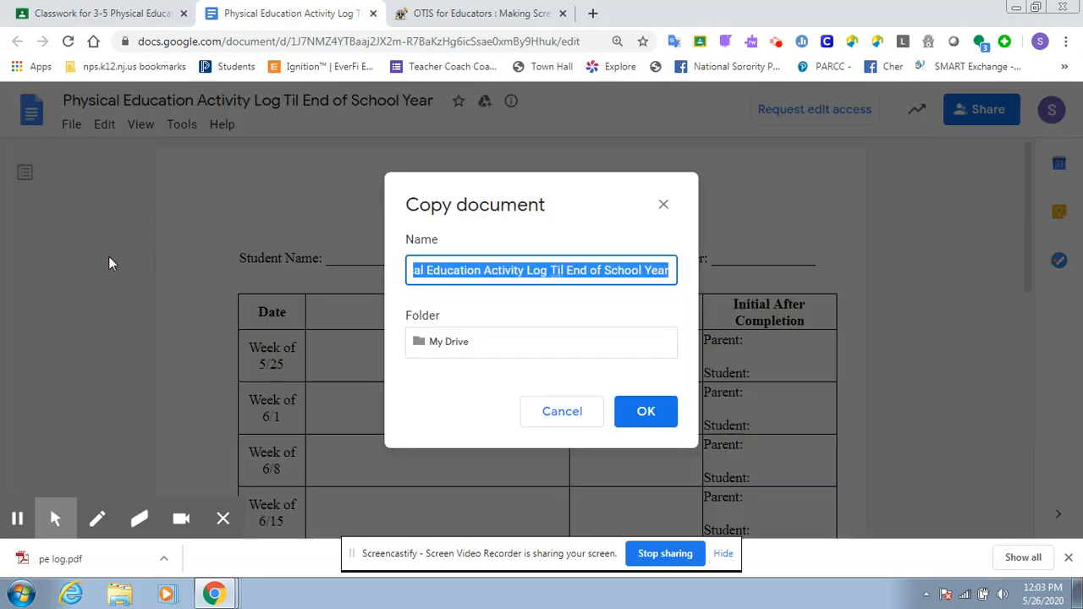
key("BackSpace")
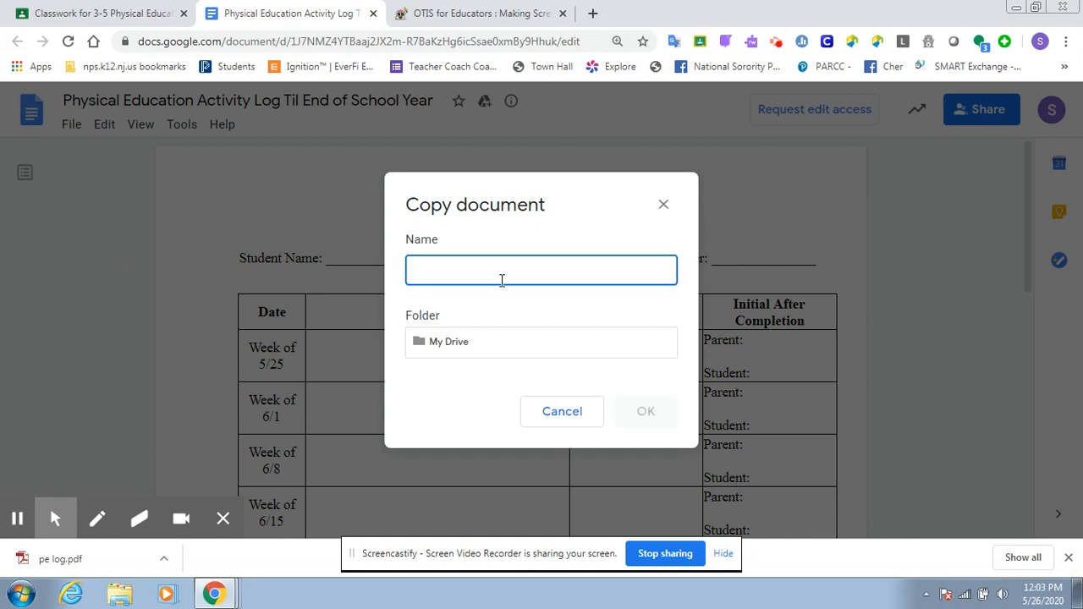
type("Ms. Blaise pe")
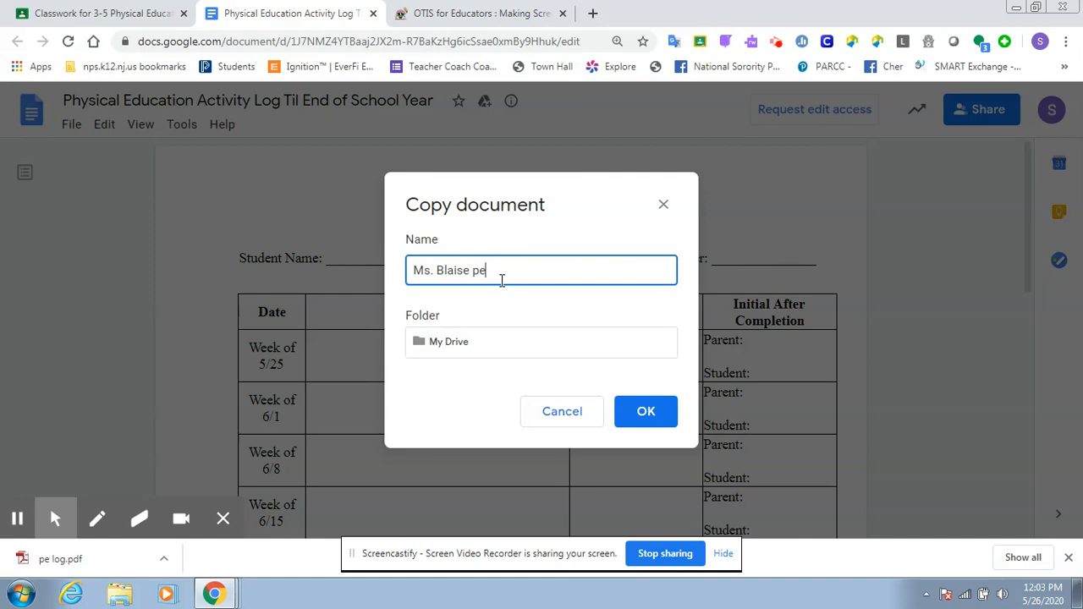
type(" lo")
left_click(668, 421)
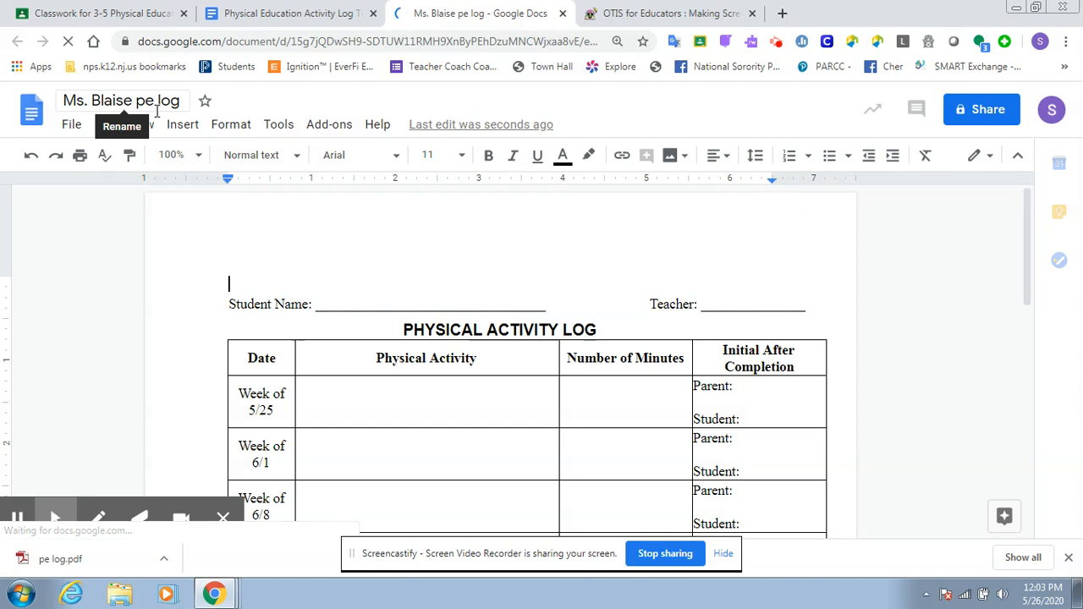
- Fill in the student's name on the Student Name line above the activity table
left_click(328, 305)
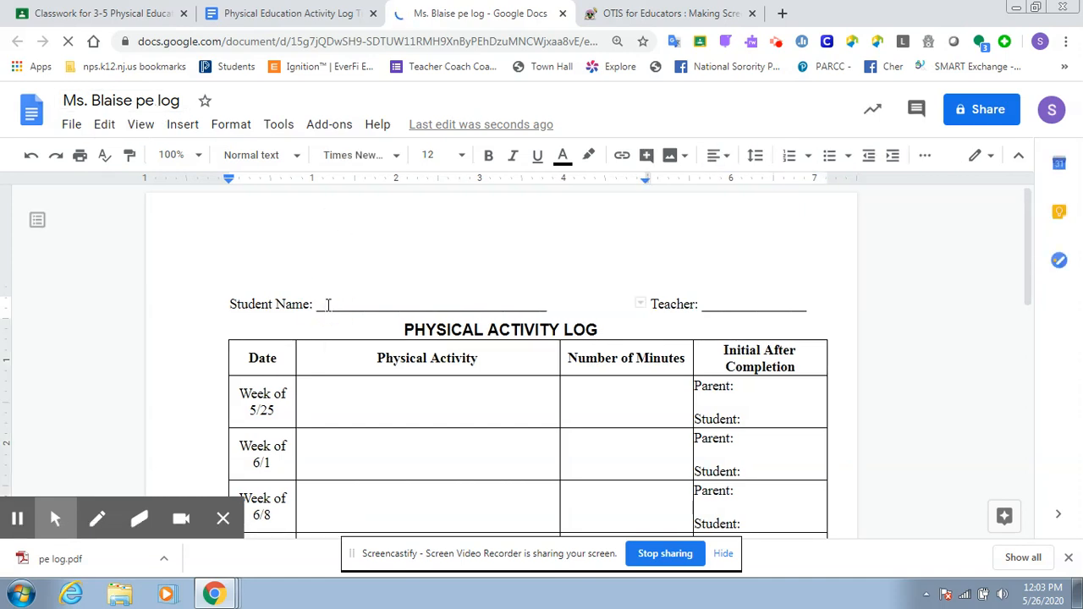
type("Ms")
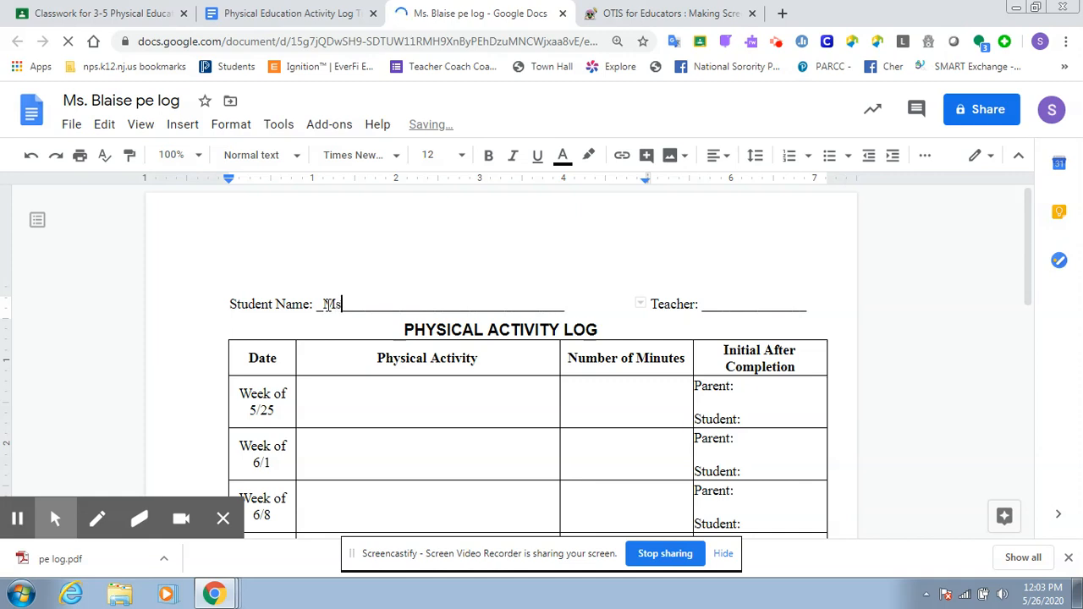
type(". Blaise")
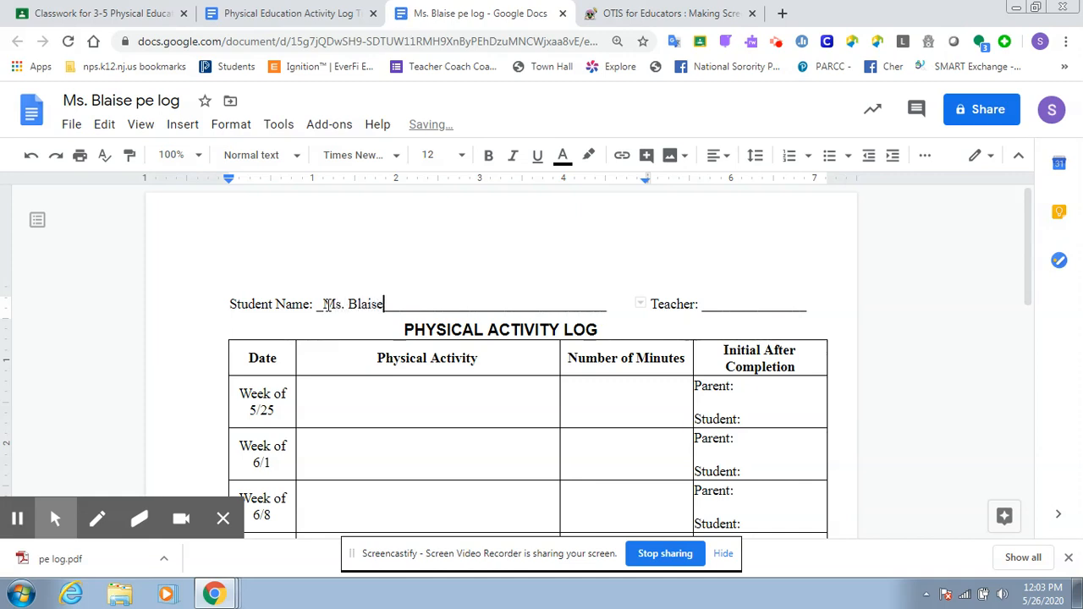
- Fill in the teacher's surname on the Teacher line and remove surplus underscores so it fits on one line
left_click(705, 304)
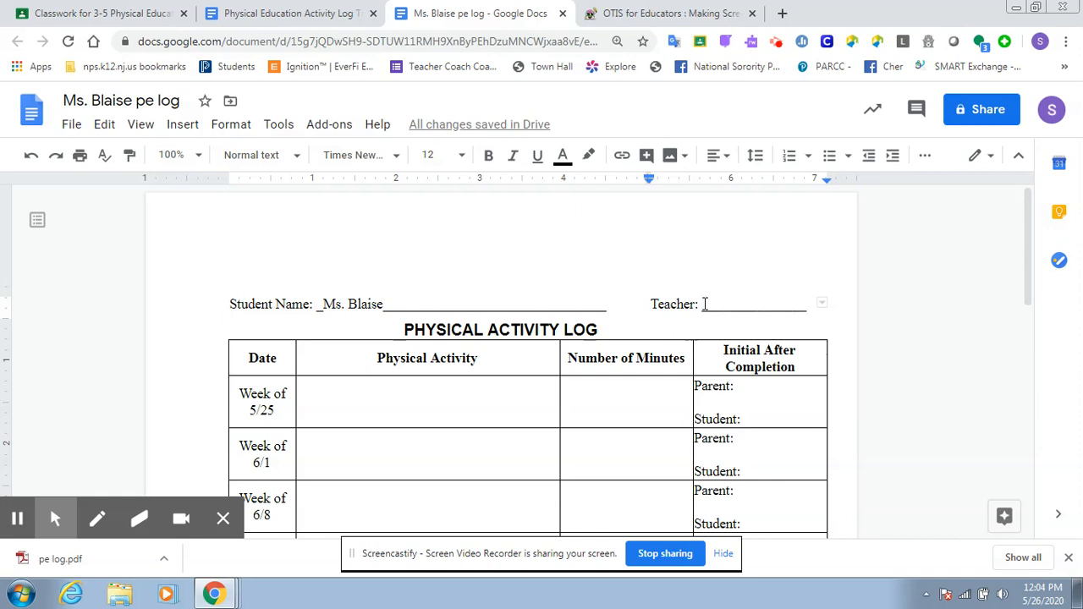
type("B")
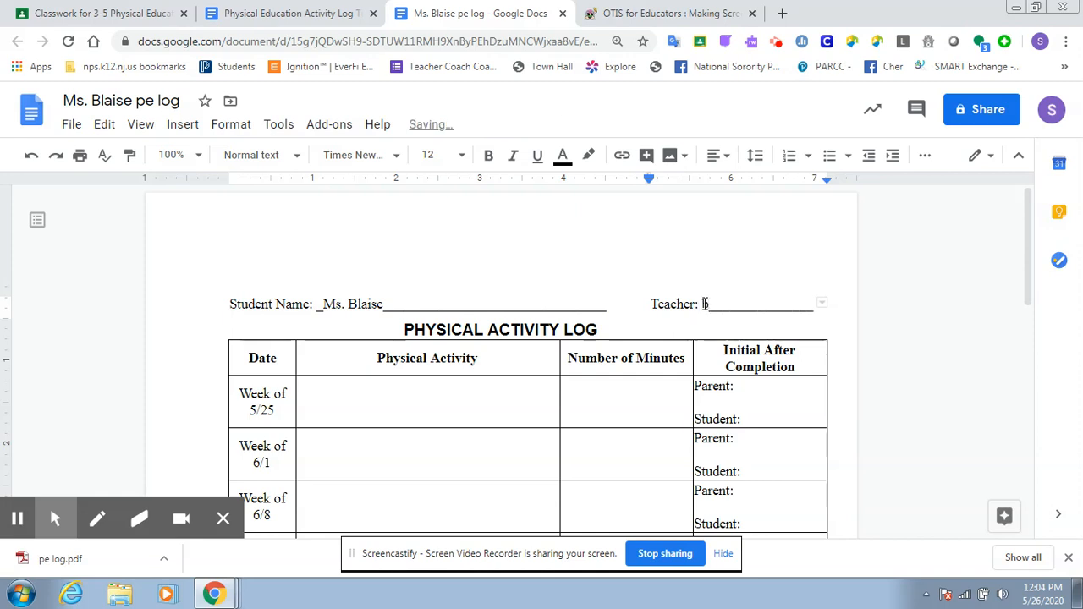
type("ayona")
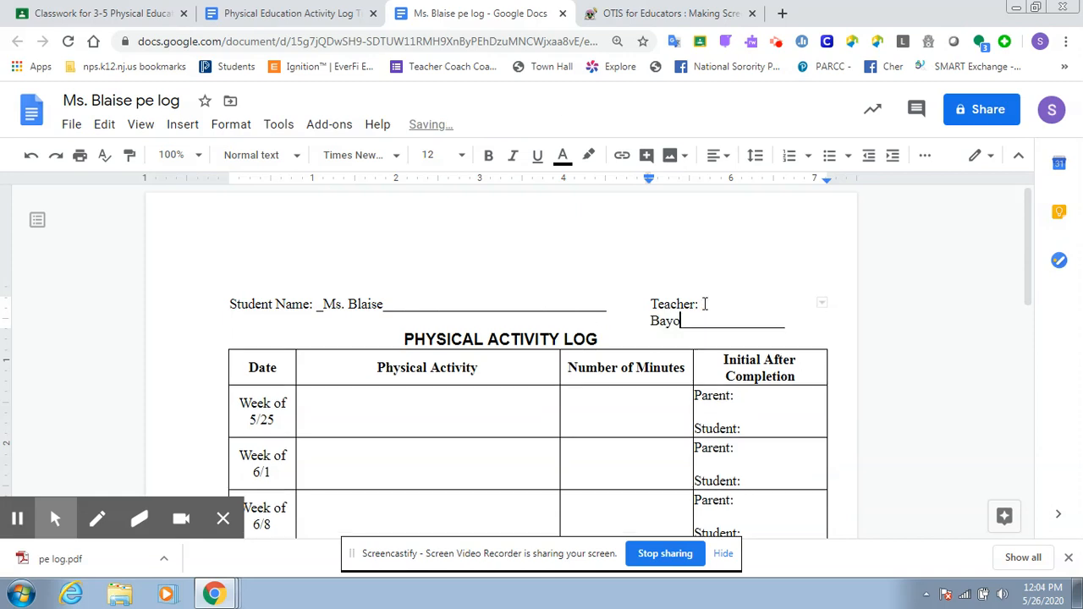
left_click(799, 326)
key("BackSpace")
key("BackSpace")
key("BackSpace")
key("BackSpace")
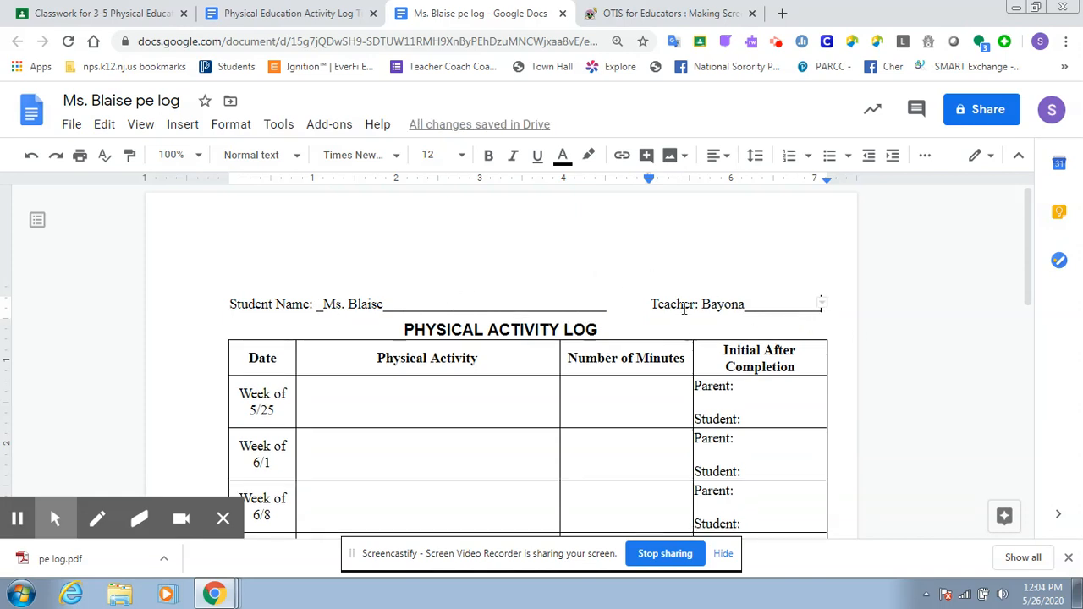
- Enter "walked in the park" and "25 jumping jacks" on separate lines as physical activities for the week of 5/25
left_click(323, 389)
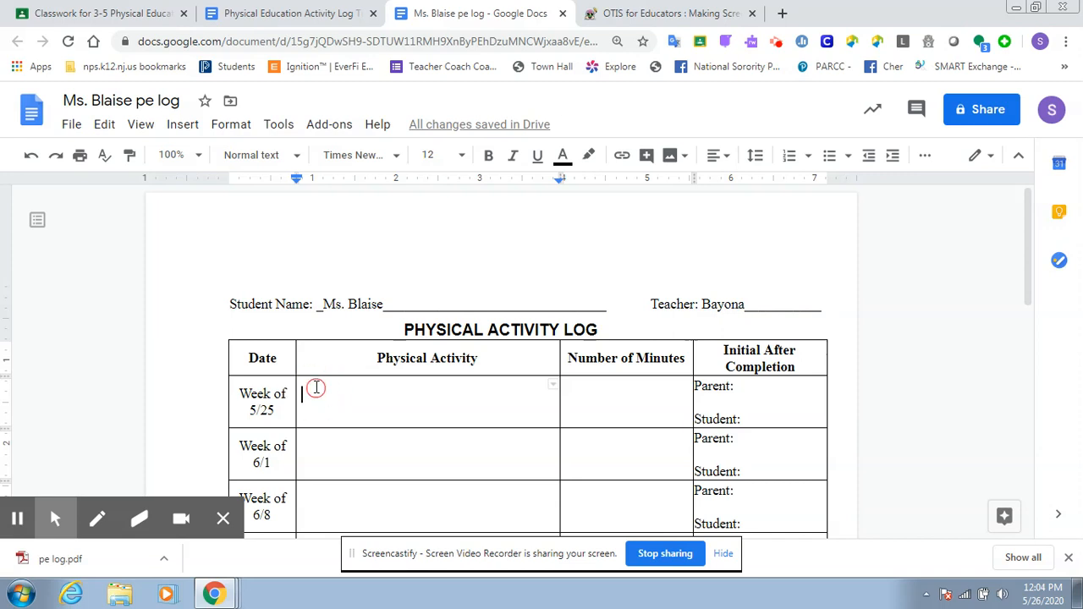
type("wa")
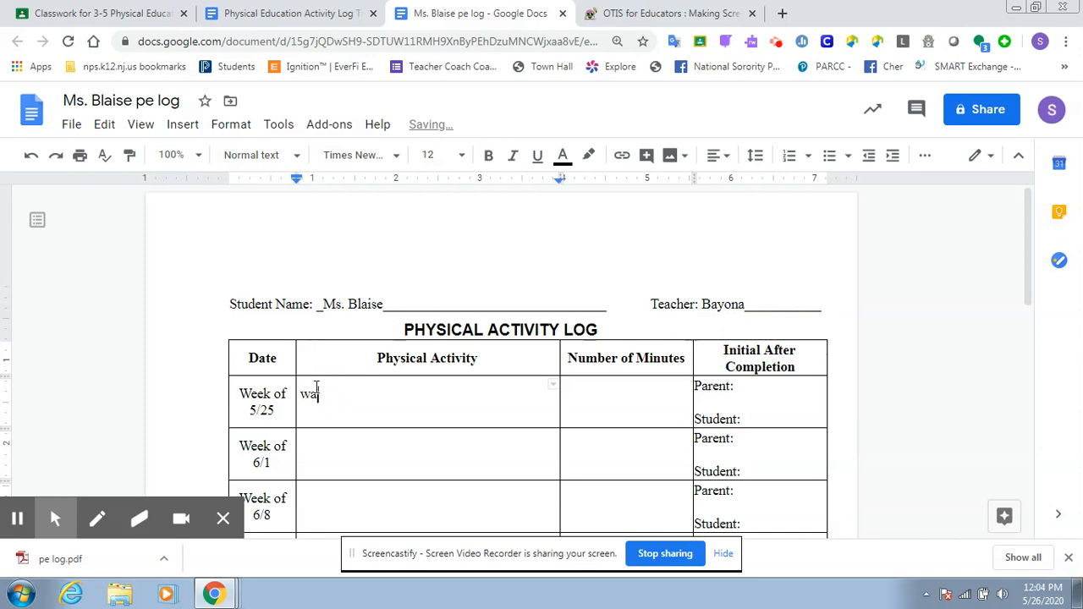
type("lked in the park")
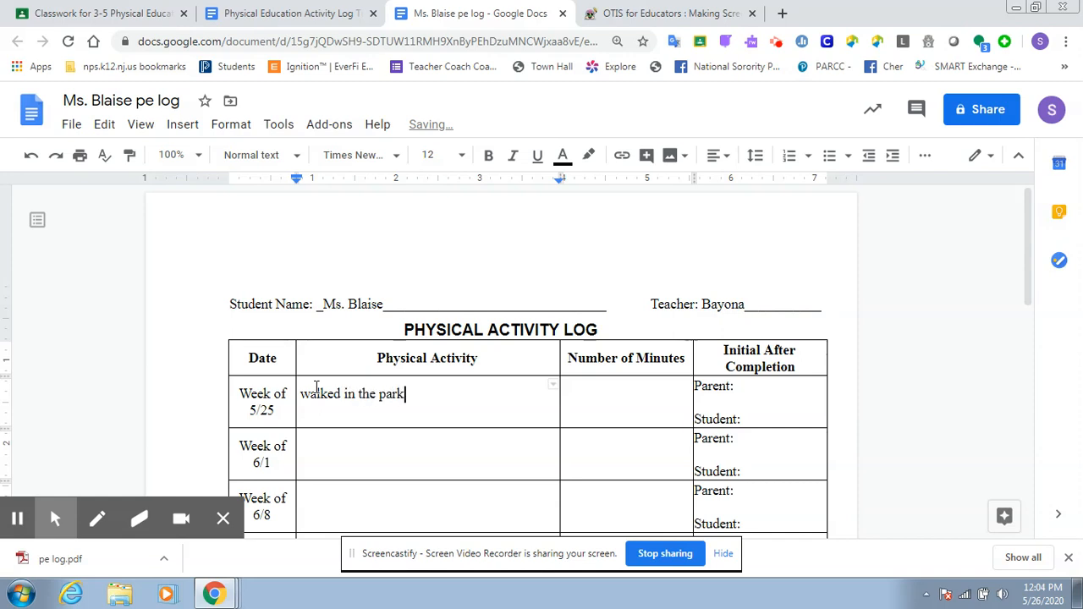
key("Return")
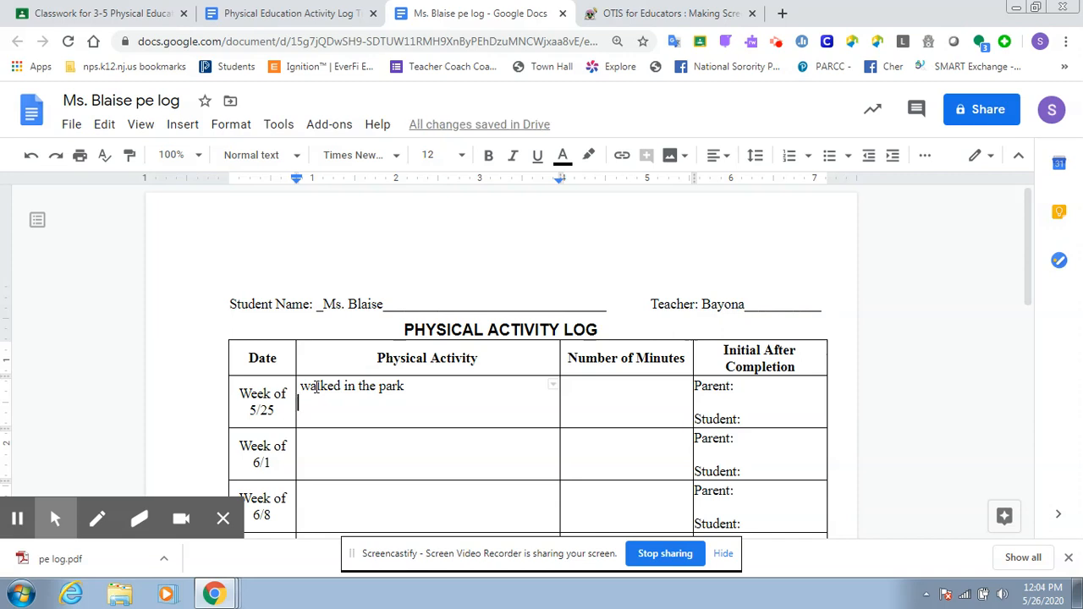
type("25")
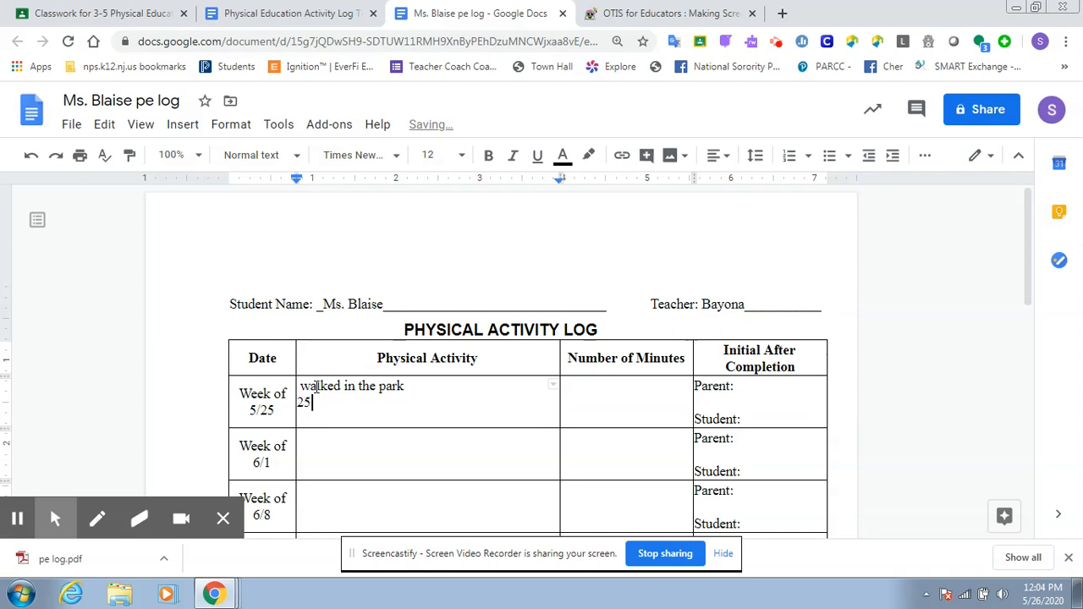
type(" jumping jacks")
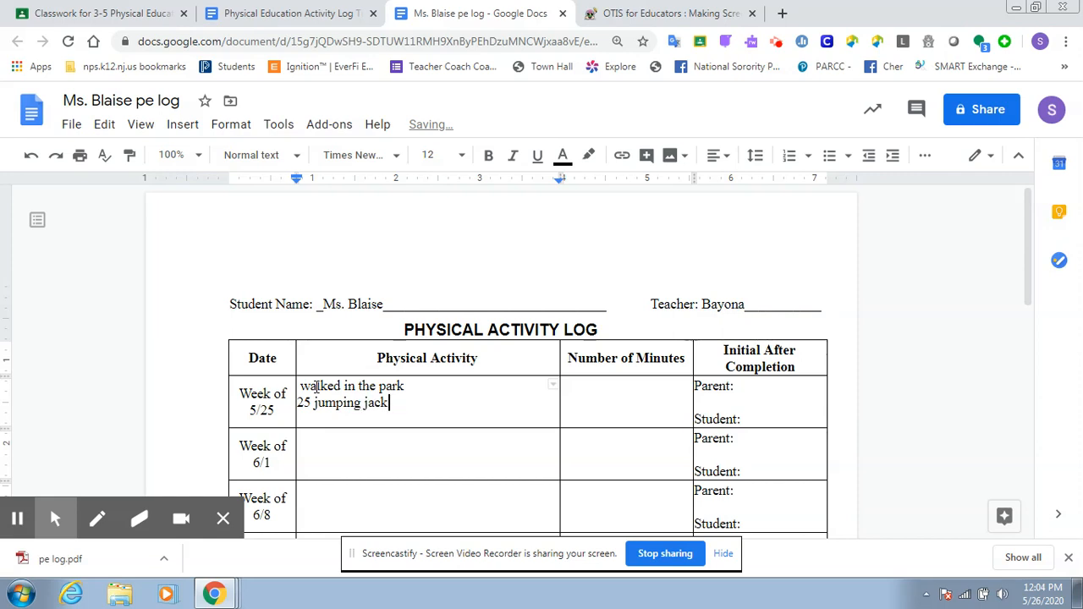
- Add "Played baseball with my brother" on a new line of the 5/25 week's physical activities
key("Return")
type("playd")
key("BackSpace")
type("e")
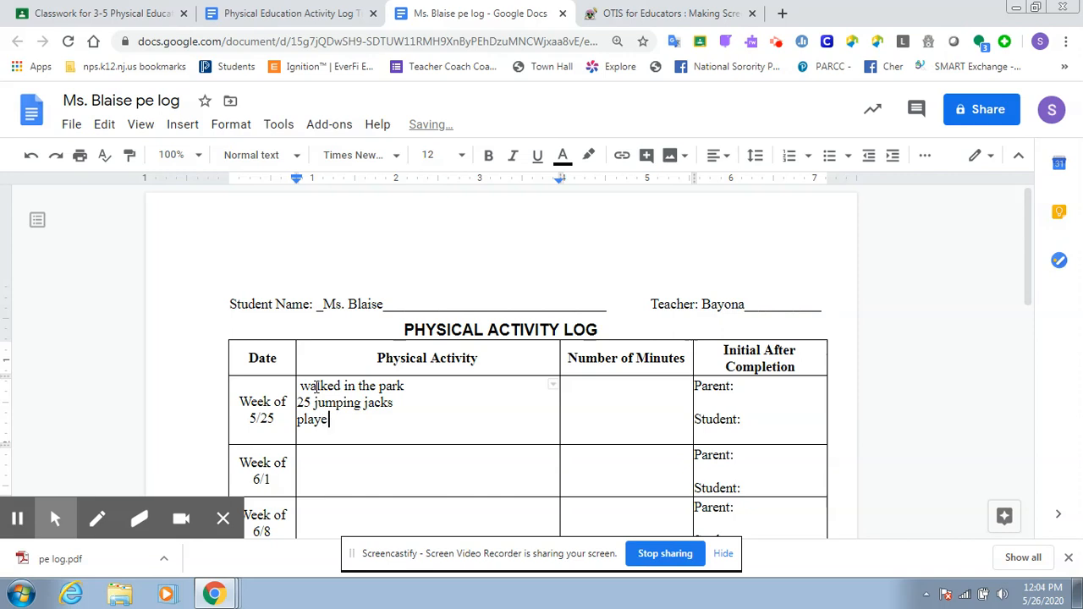
type("d baseb")
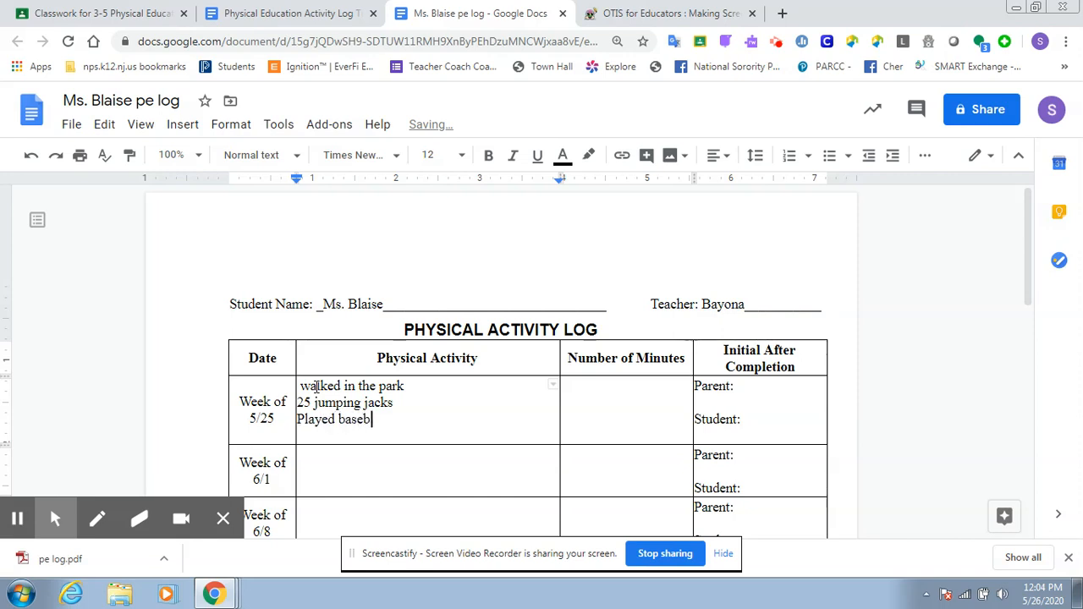
type("all with my brother")
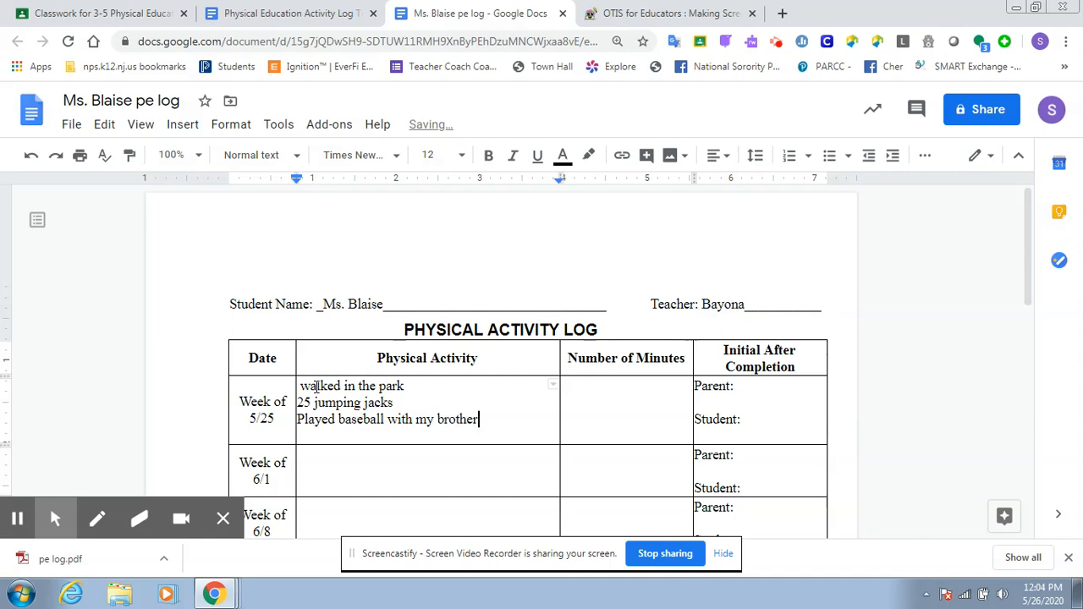
- Add "Rode my bike" as the last physical activity for the week of 5/25
key("Return")
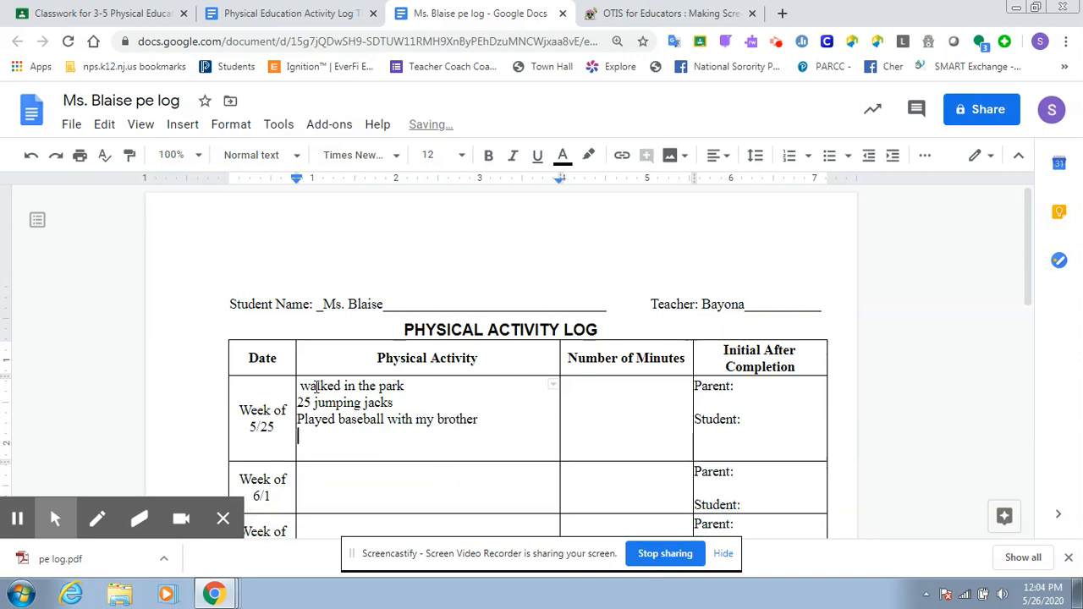
type("Rode my bike")
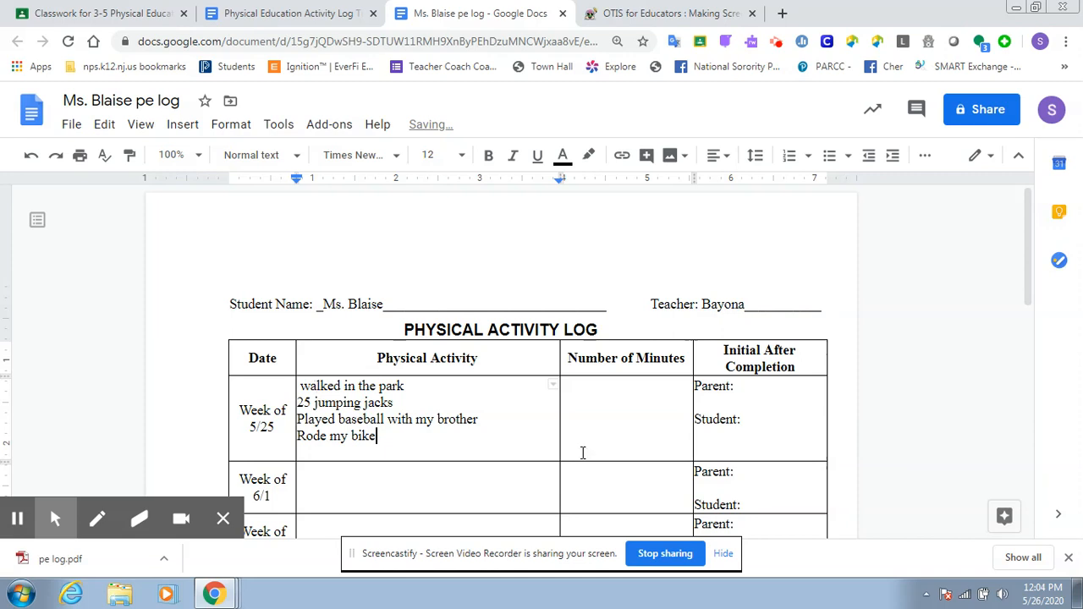
- Enter "60 minutes" and "5 minutes" on separate lines in the 5/25 week's Number of Minutes cell, followed by a new line
left_click(584, 386)
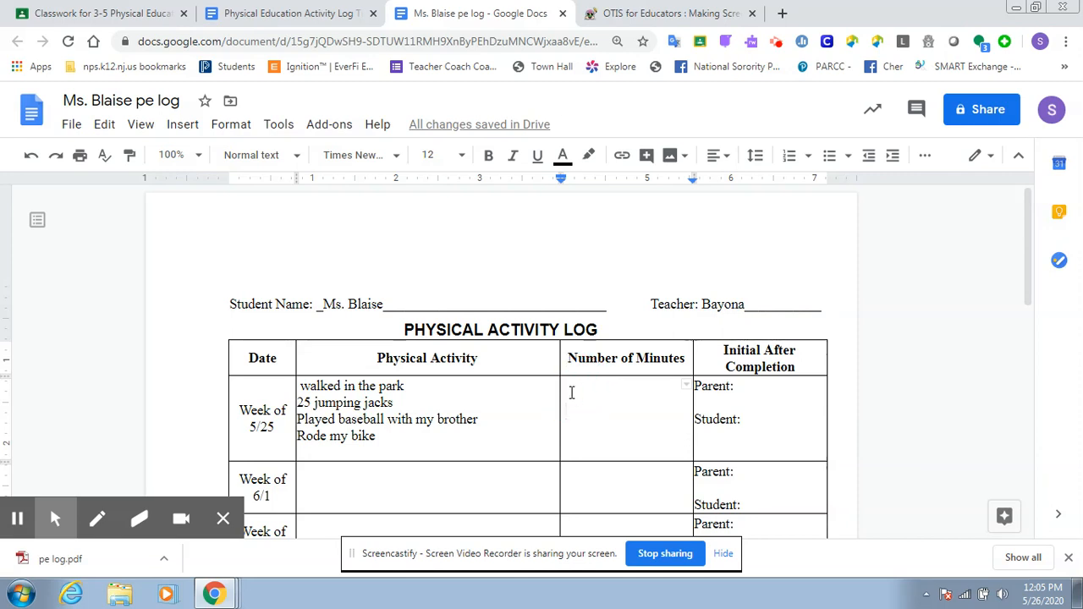
type("6")
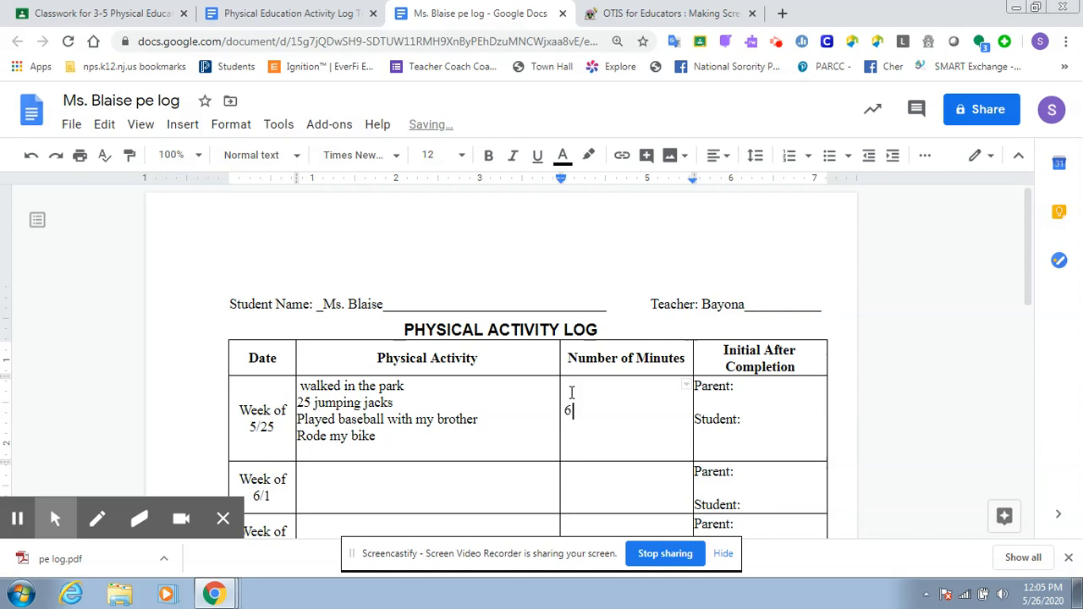
key("BackSpace")
type("60 ")
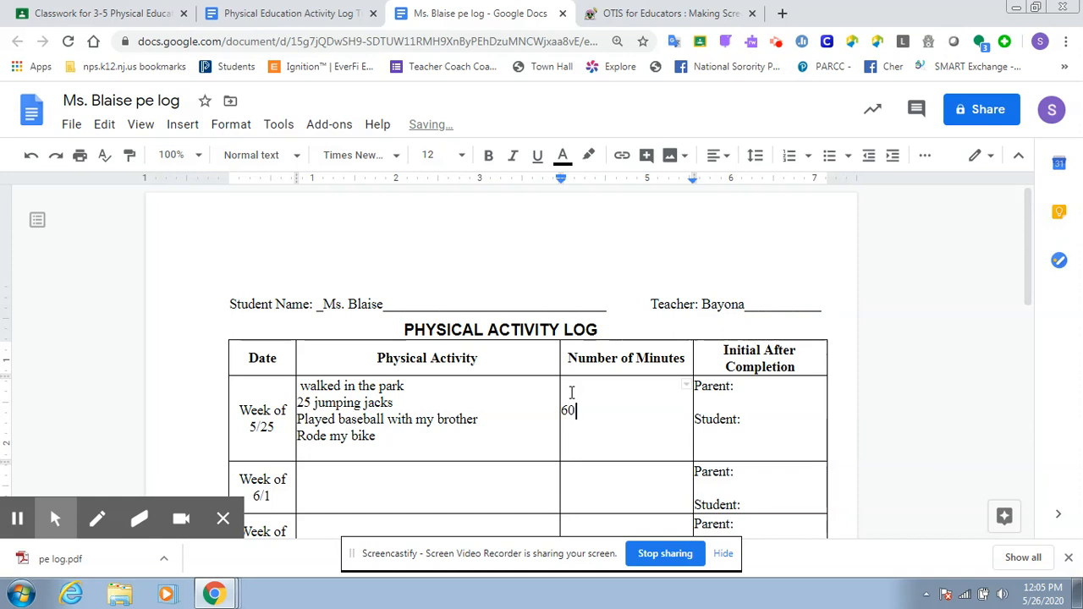
type("minutes")
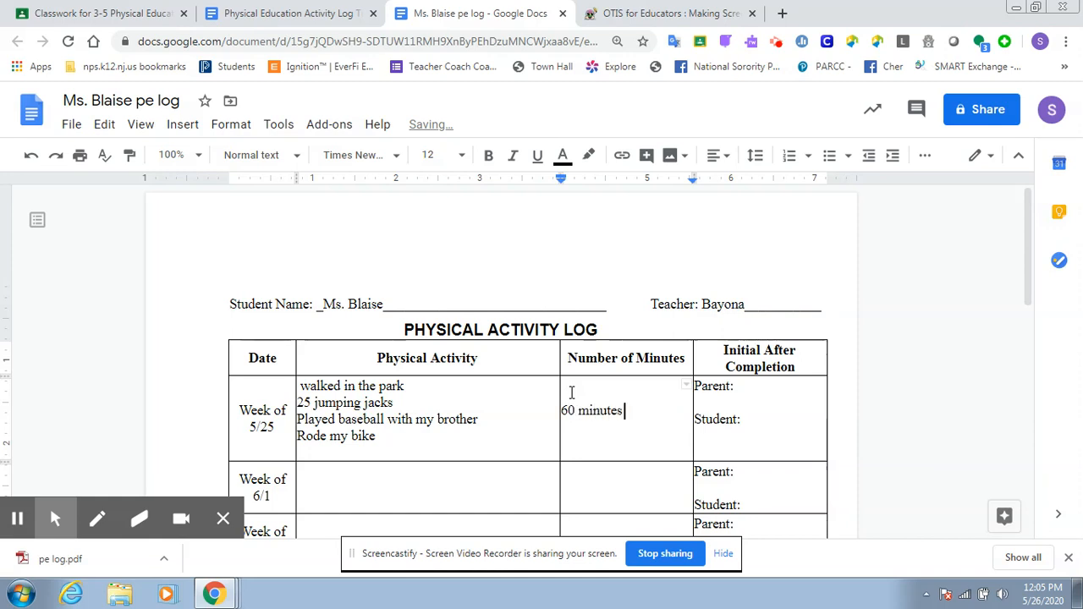
key("Return")
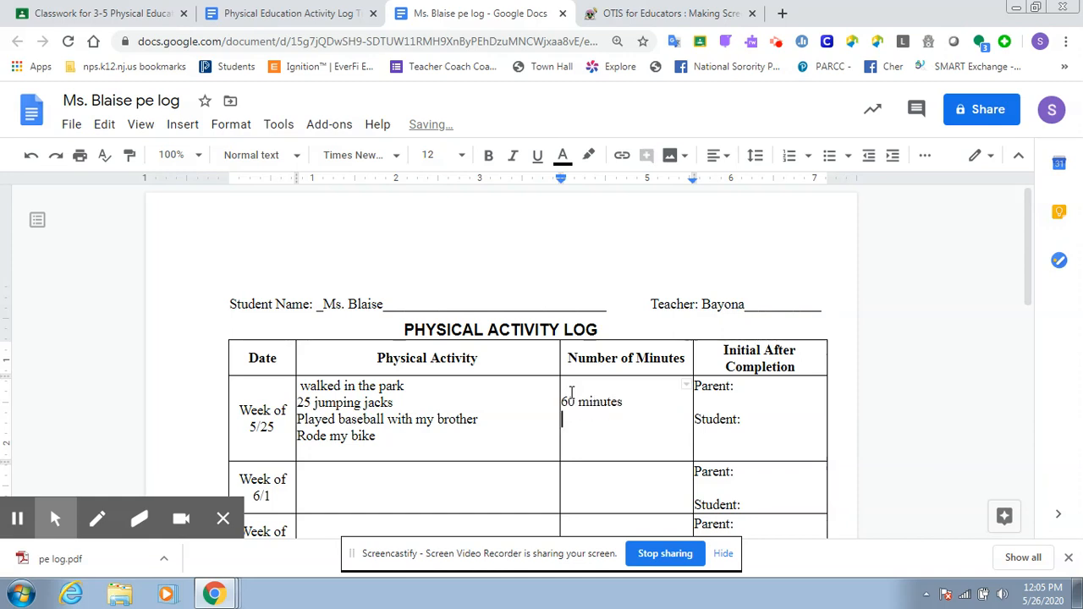
type("5 minutes")
key("Return")
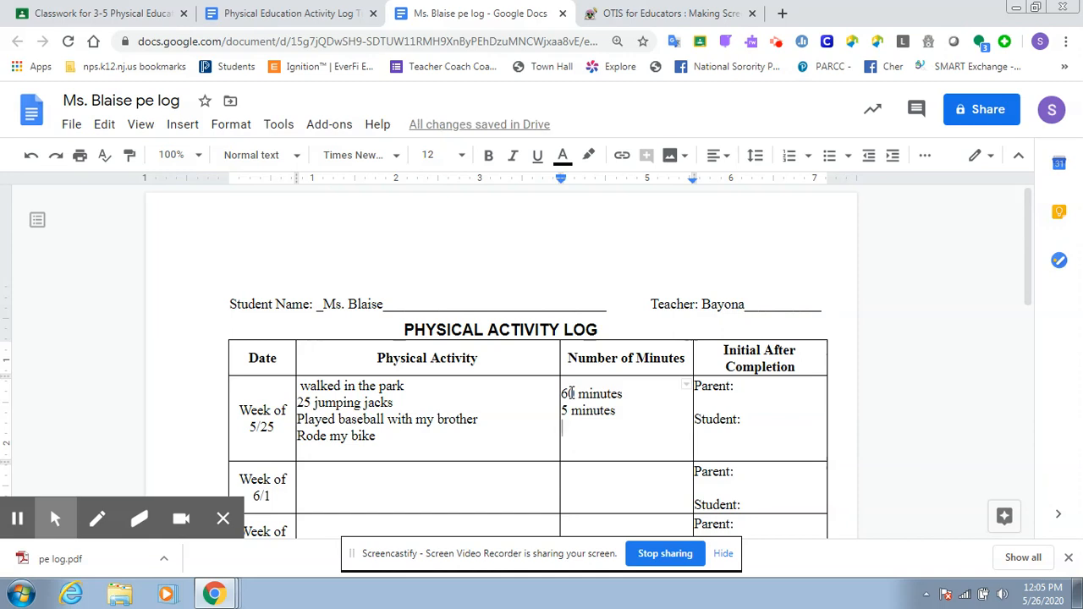
- Add "30 minutes" and "45 minutes" on separate lines in the 5/25 week's Number of Minutes cell
type("30 minutes")
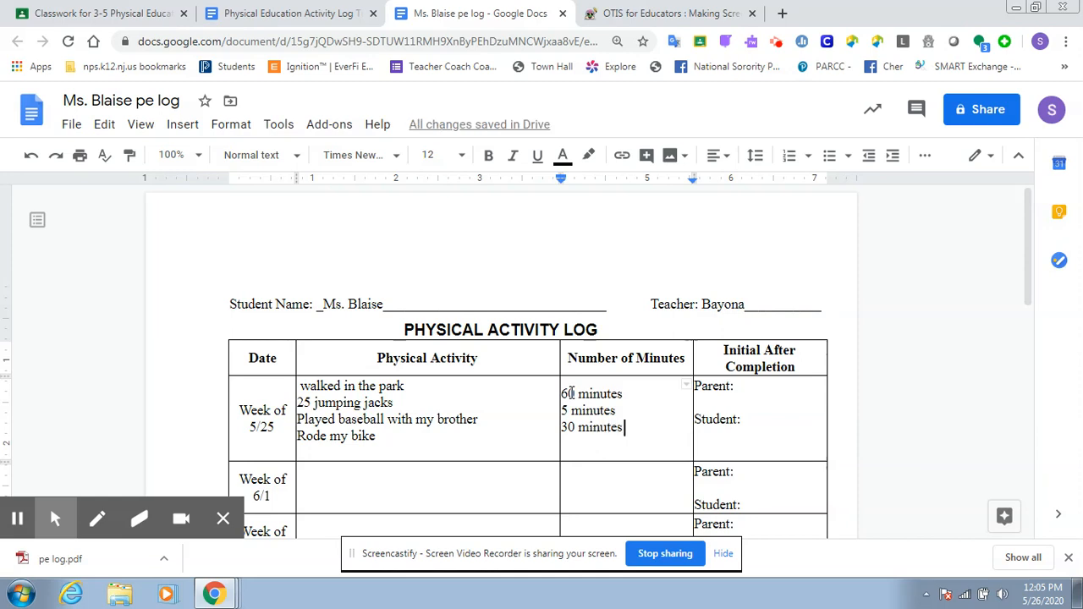
key("Return")
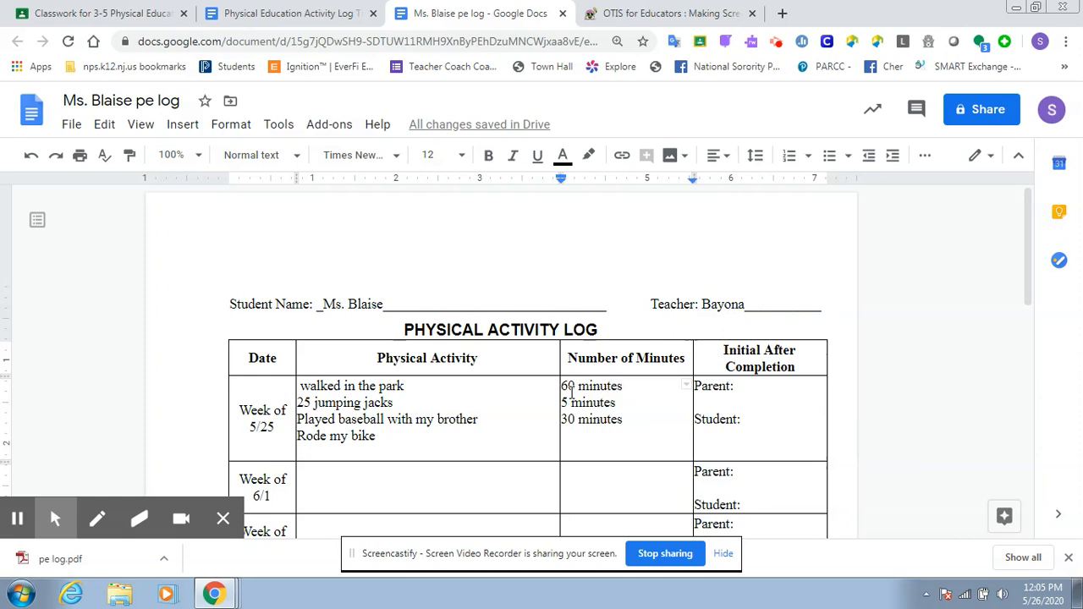
type("45 minutes")
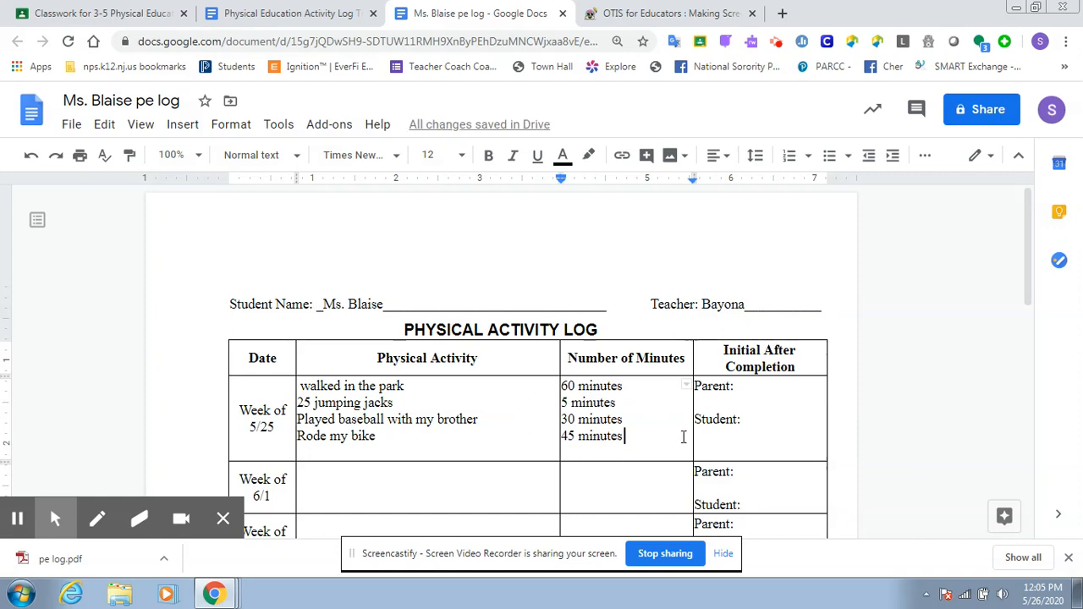
- Enter the parent's and the student's initials in the Initial After Completion cell for the week of 5/25
left_click(748, 384)
type("EB")
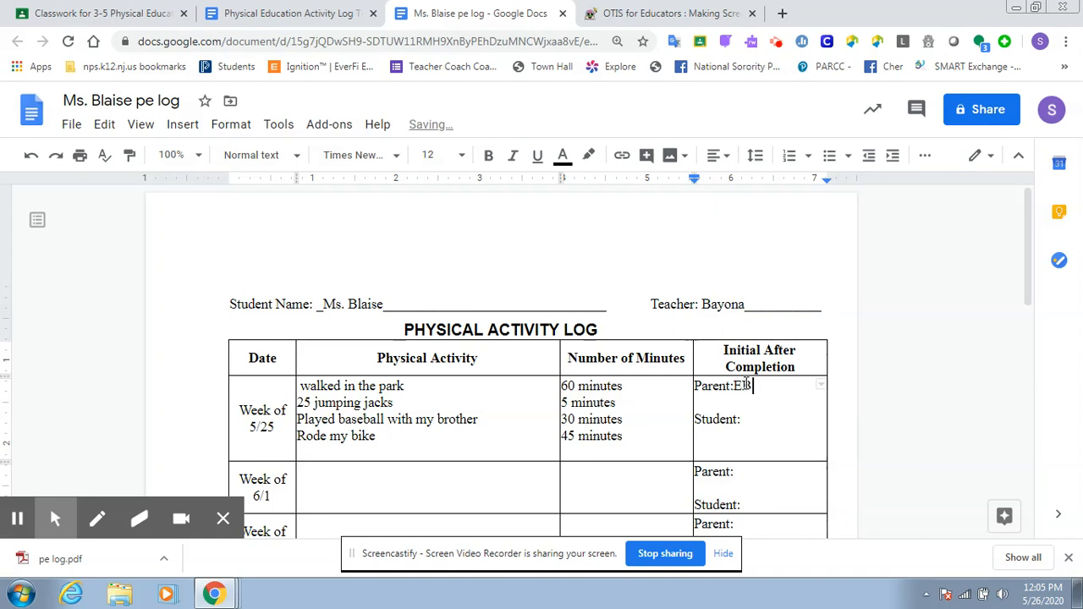
left_click(752, 420)
type("SB")
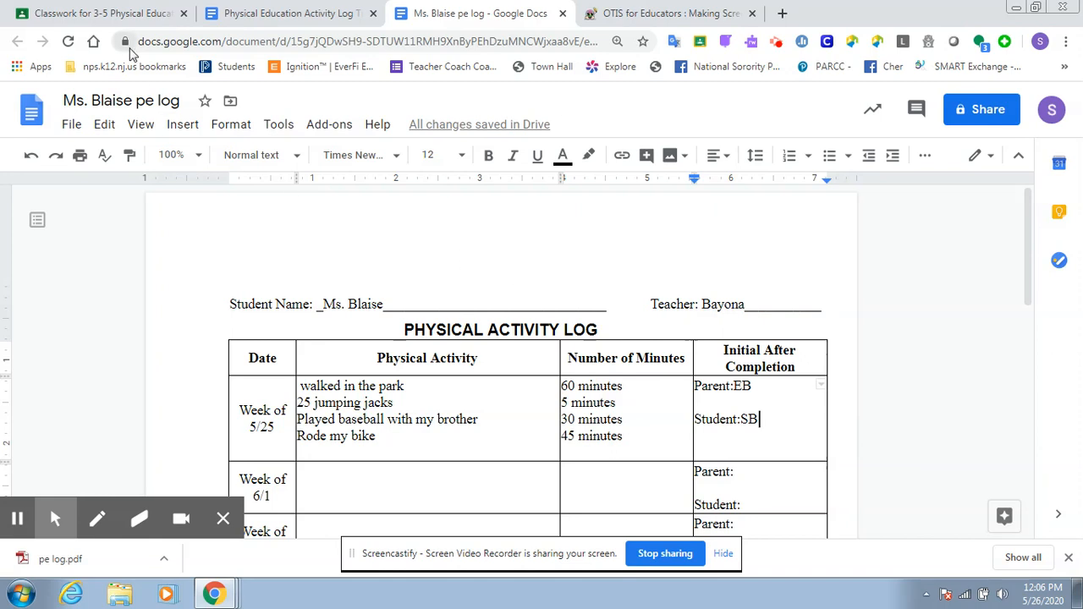
- Switch to Google Classroom and open the full assignment "Activity Log from Week of 5/25 to End of School Year"
left_click(102, 10)
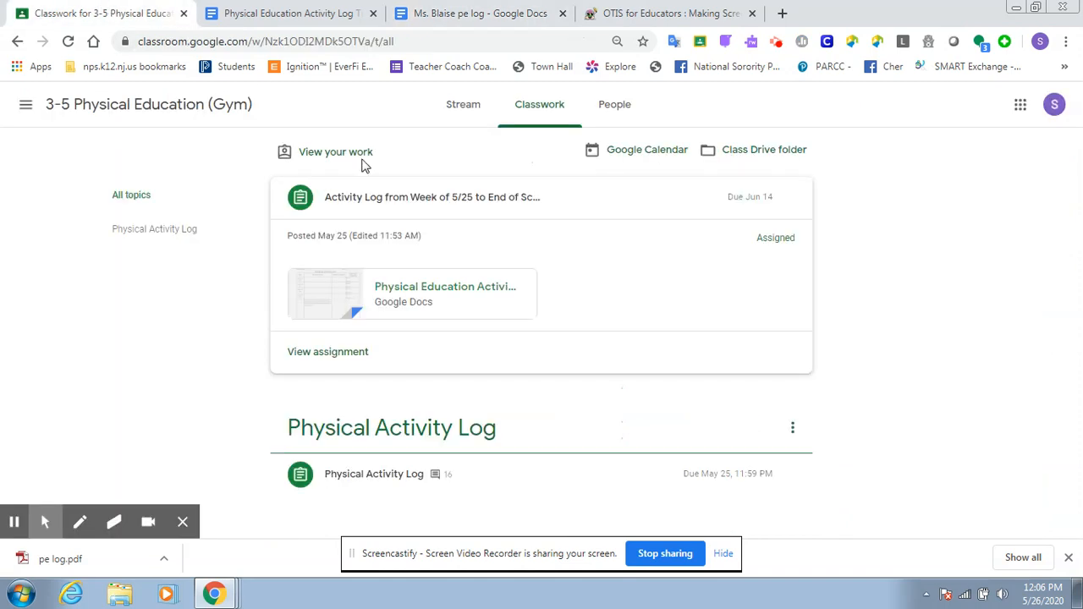
left_click(406, 198)
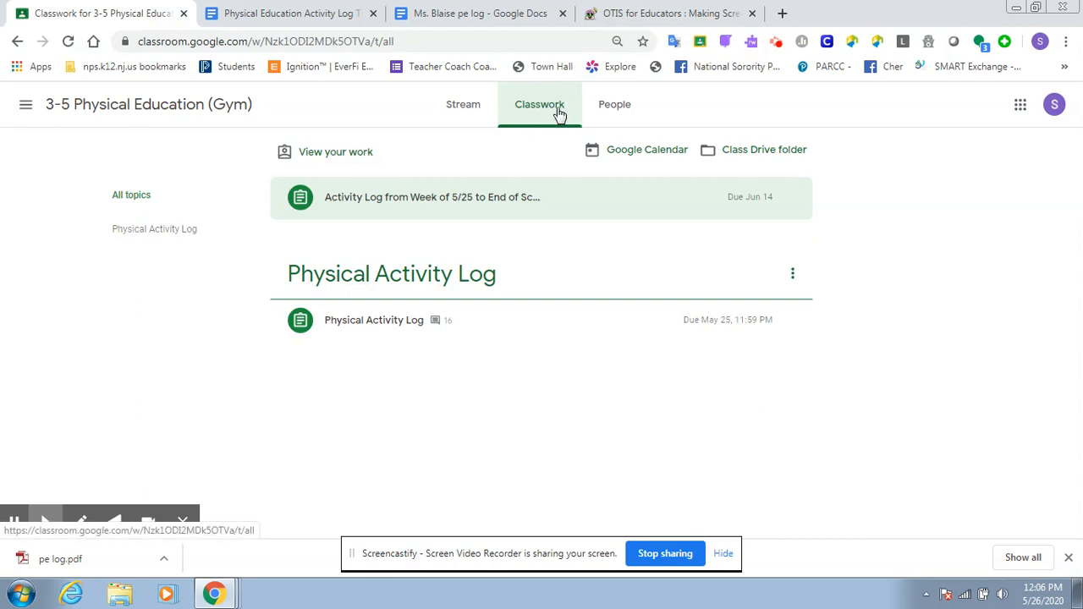
left_click(559, 113)
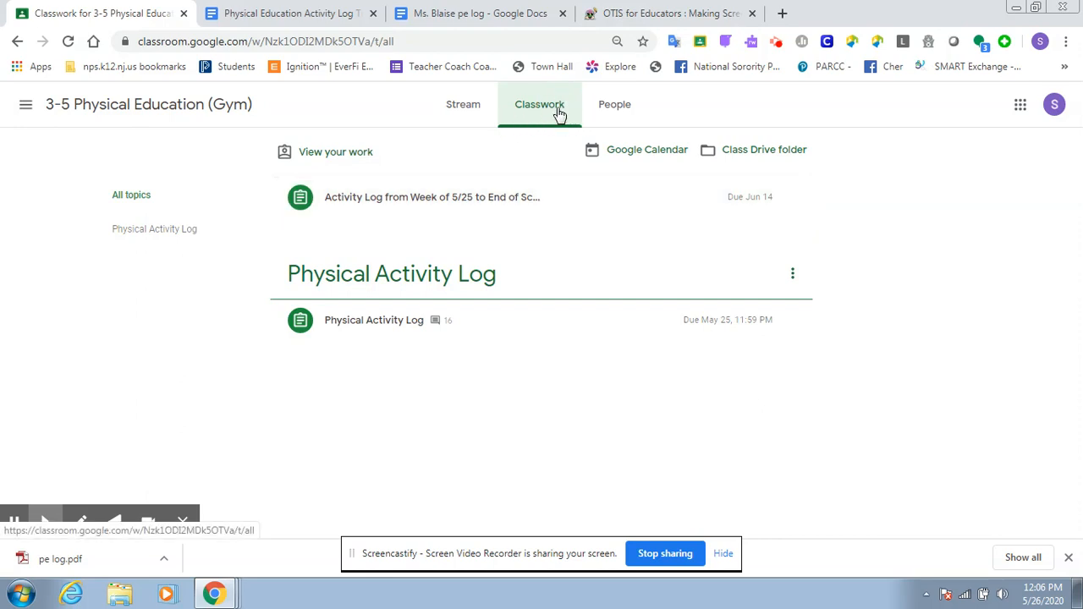
left_click(432, 205)
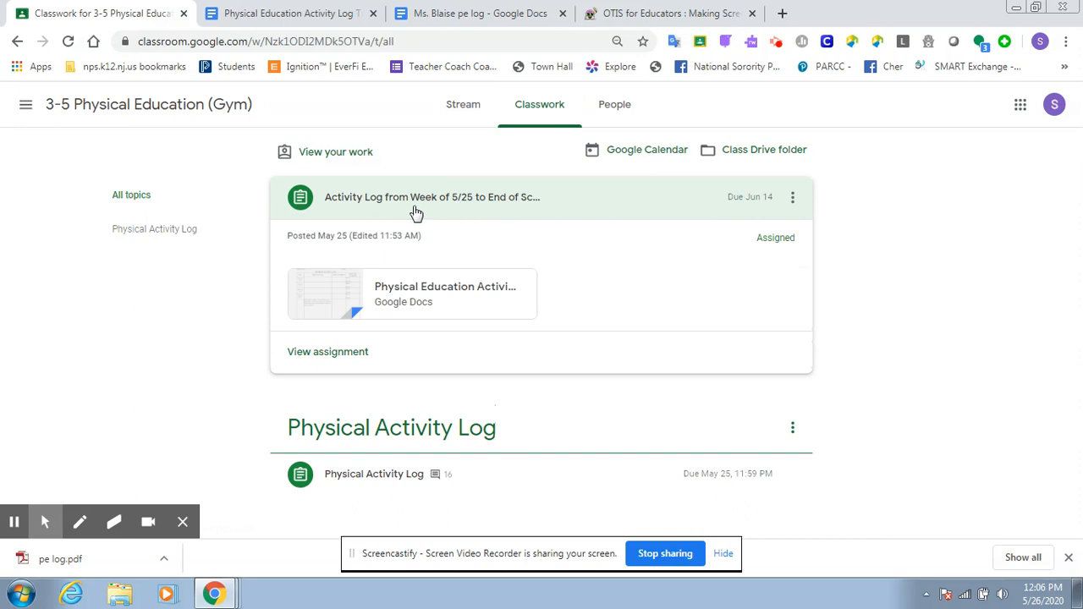
left_click(336, 360)
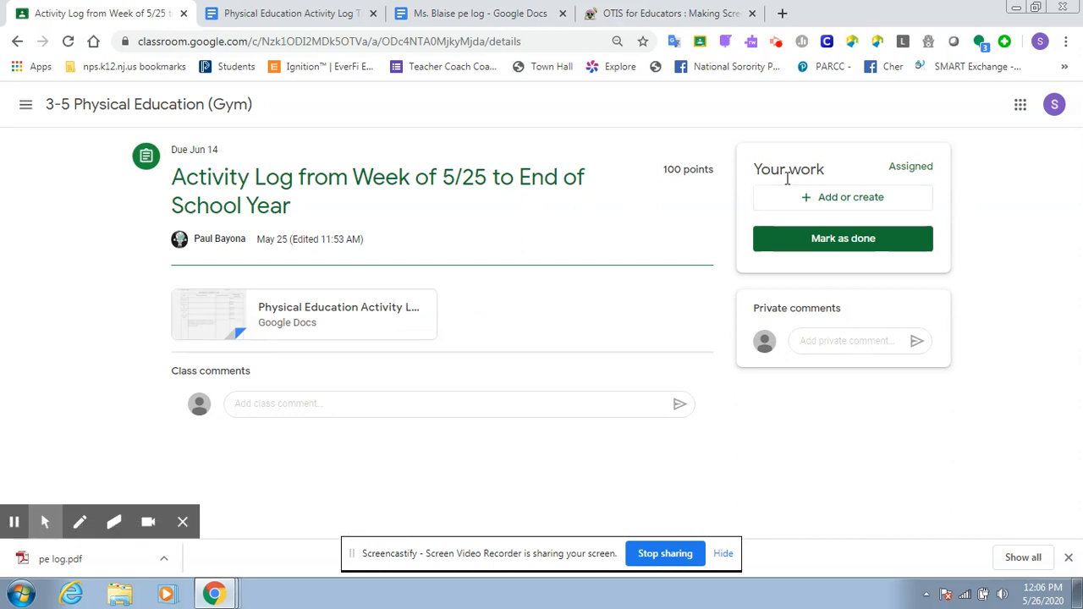
- Attach the student's filled-in pe log document from Google Drive to the assignment and turn it in
left_click(851, 206)
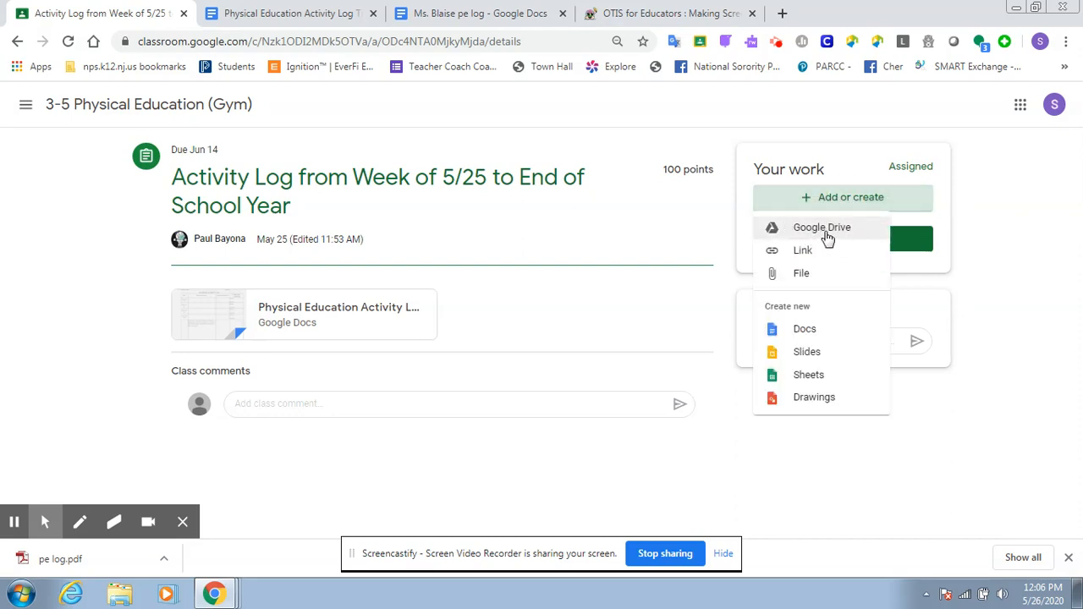
left_click(825, 230)
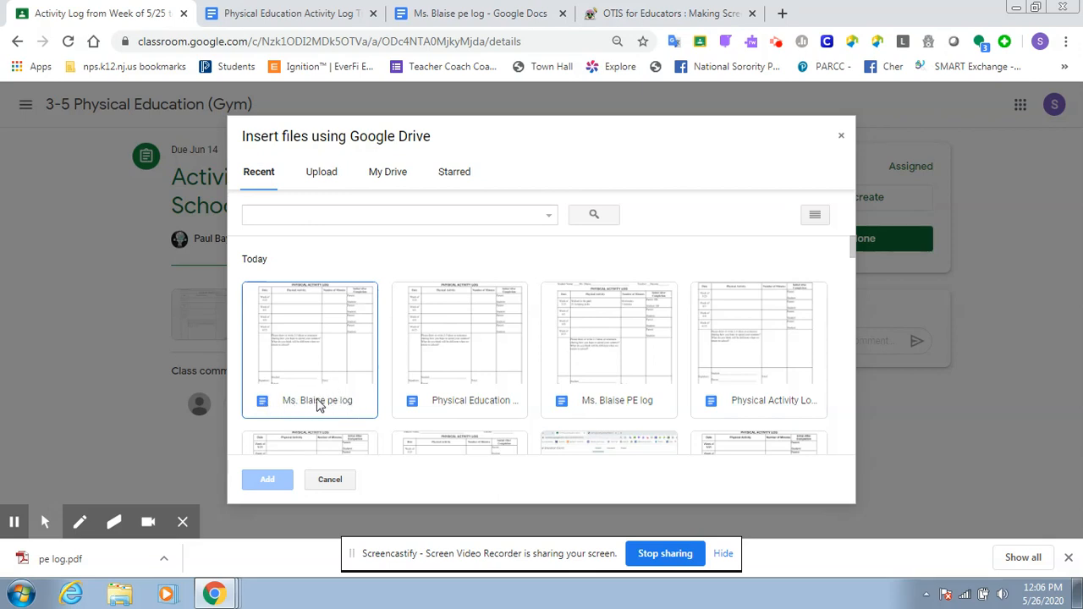
left_click(319, 406)
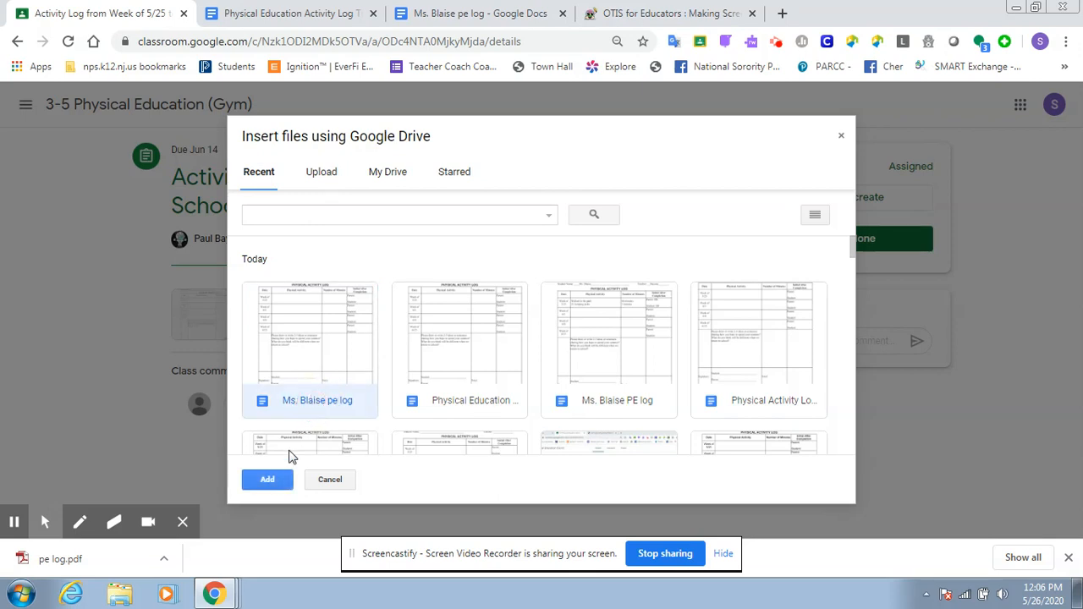
left_click(271, 480)
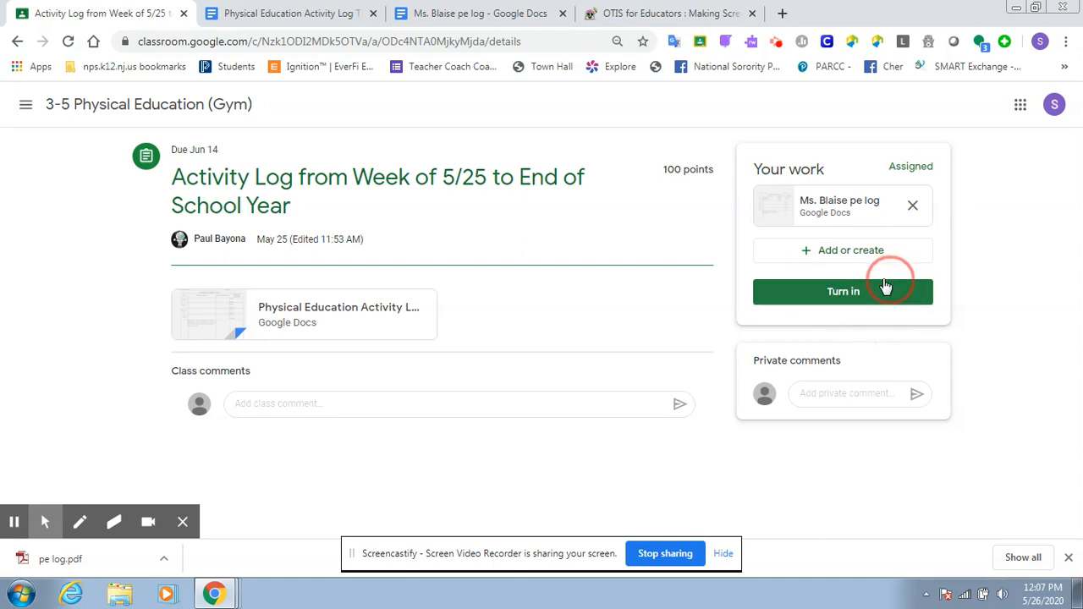
left_click(844, 291)
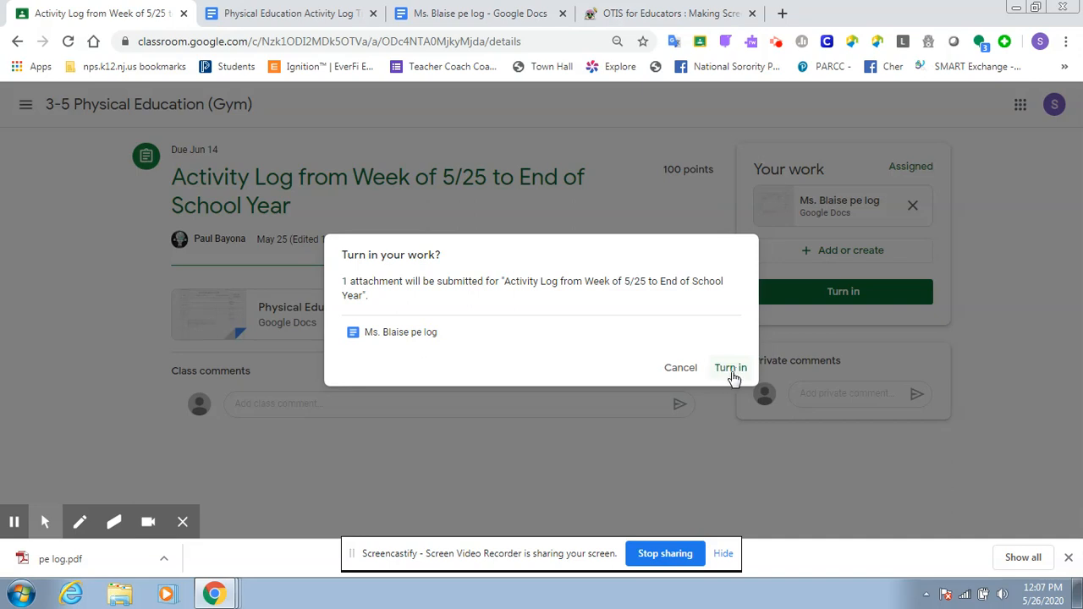
left_click(731, 369)
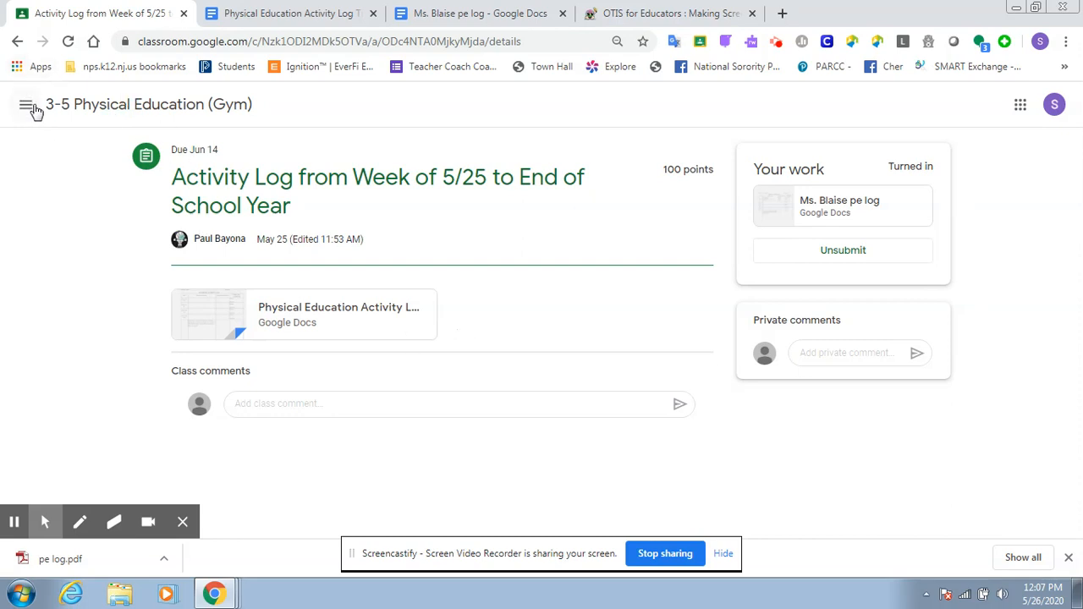
- Reopen the turned-in activity log assignment from the class's classwork and open the attached pe log document
left_click(81, 116)
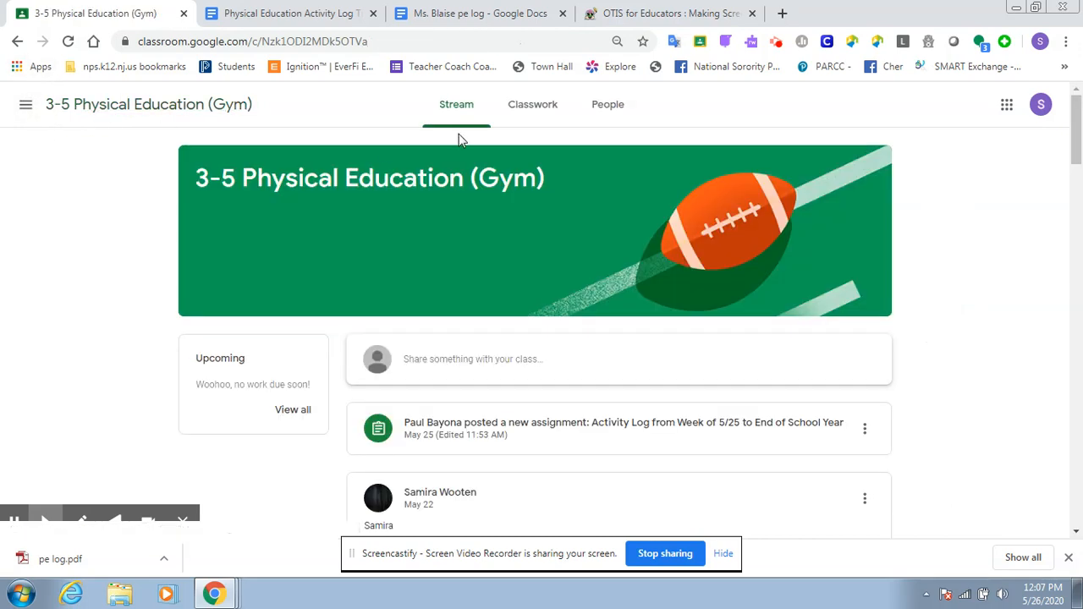
left_click(559, 110)
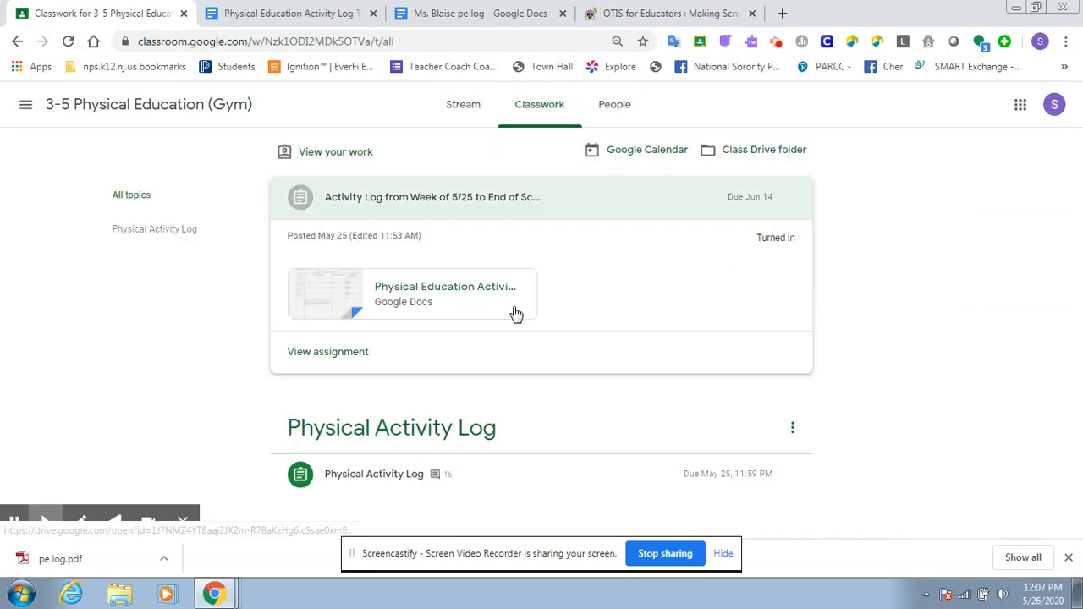
left_click(358, 352)
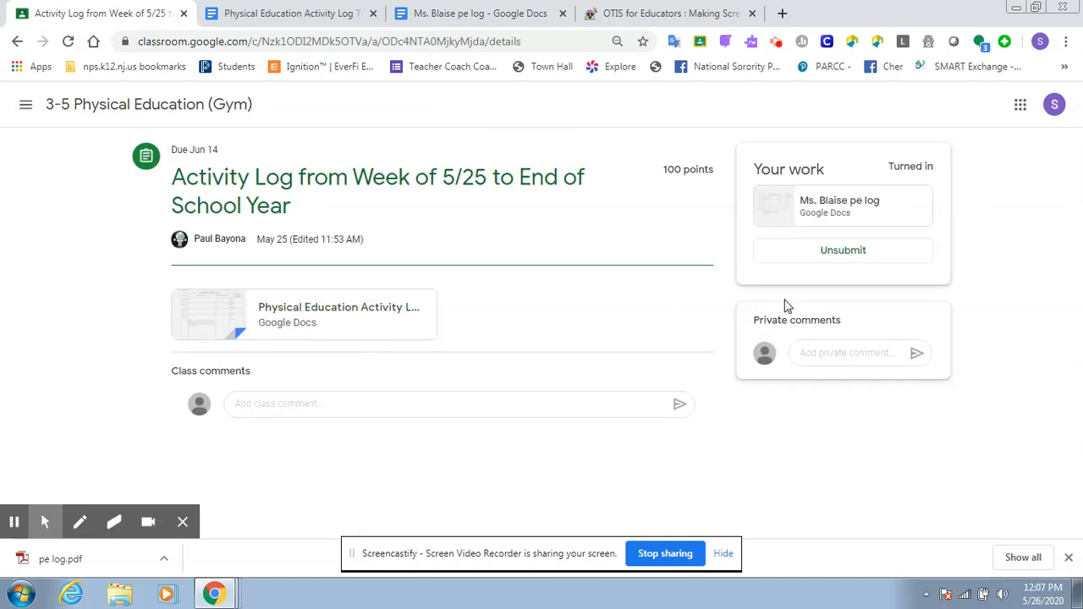
left_click(872, 204)
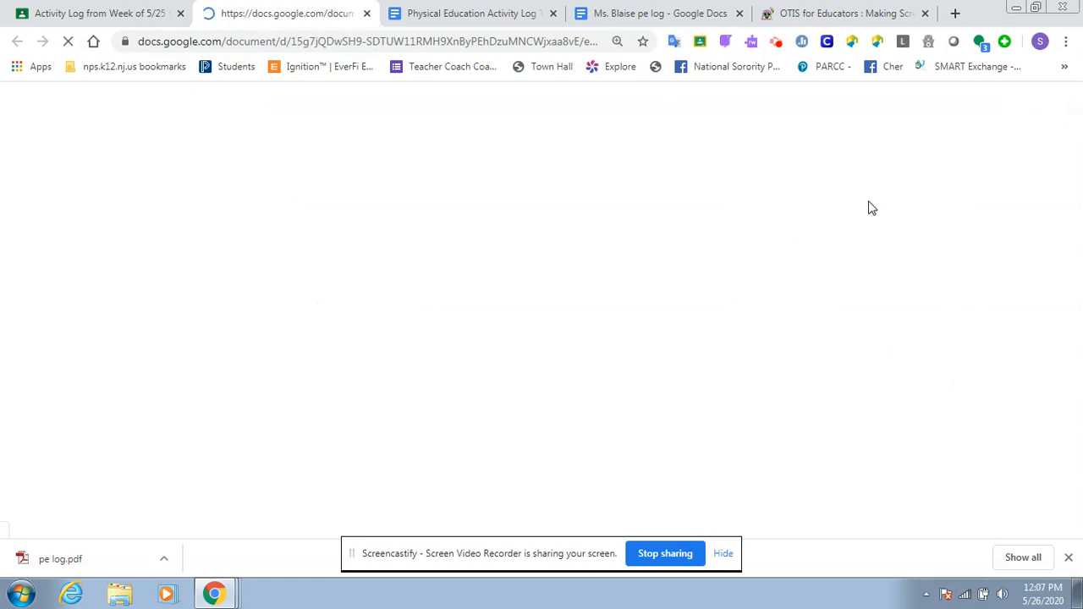